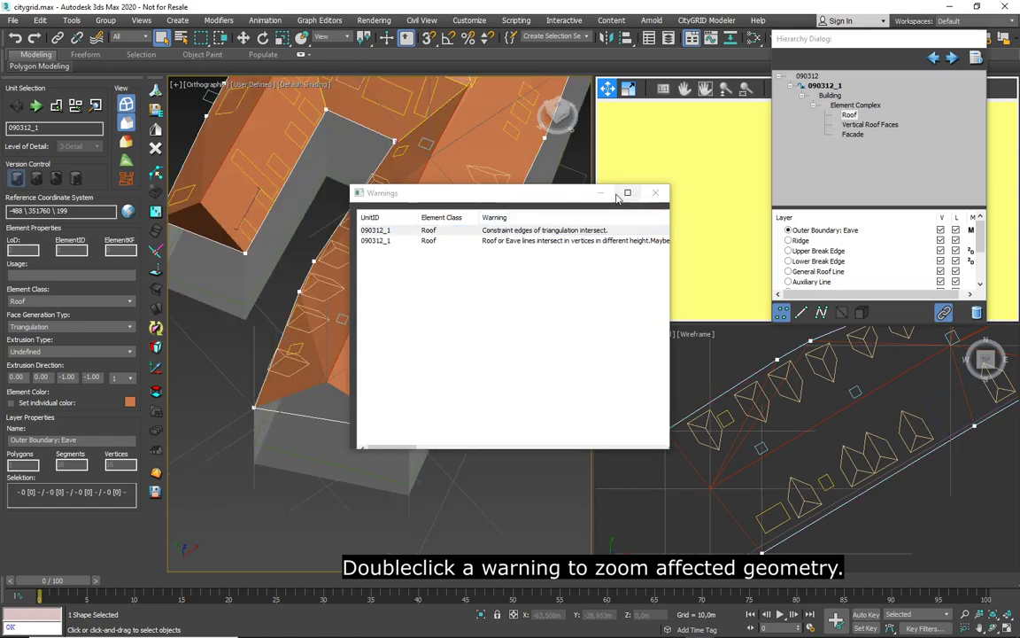
Snap the two overshooting end vertices on the Ridge layer to the outer eave using the Line Intersection tool with 'Edit also target layer'.
{"action": "left_click", "coordinate": [655, 192]}
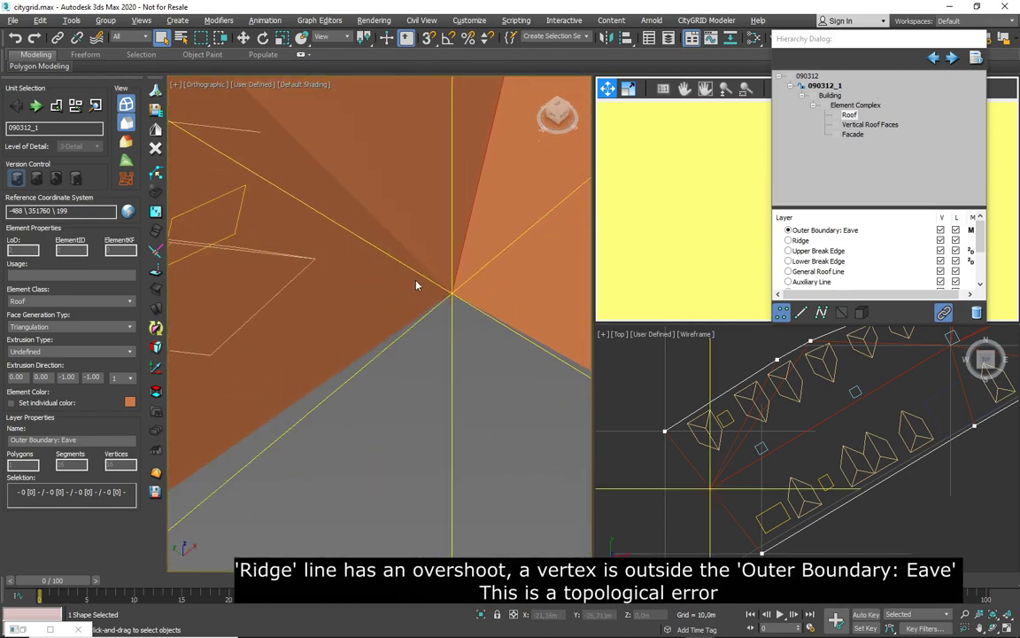
{"action": "scroll", "coordinate": [704, 525], "scroll_direction": "up", "scroll_amount": 10}
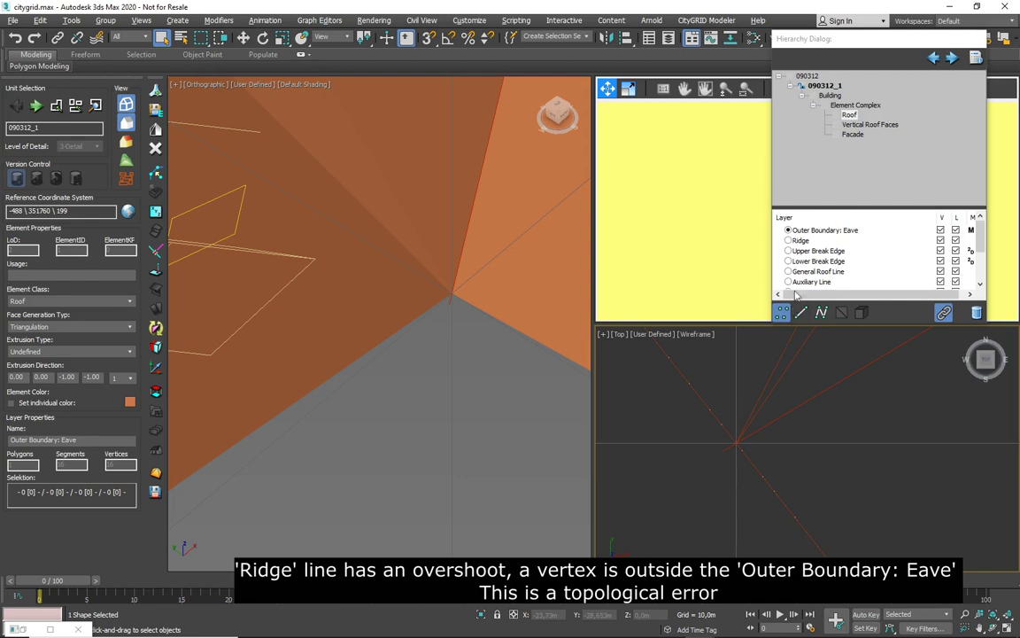
{"action": "left_click", "coordinate": [804, 245]}
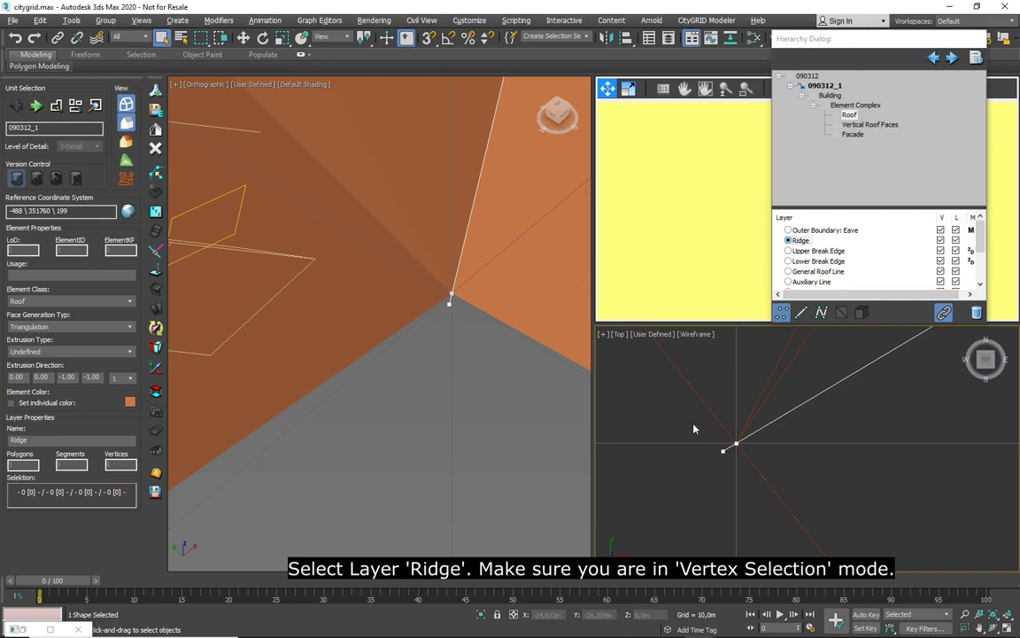
{"action": "left_click_drag", "start_coordinate": [679, 407], "coordinate": [766, 484]}
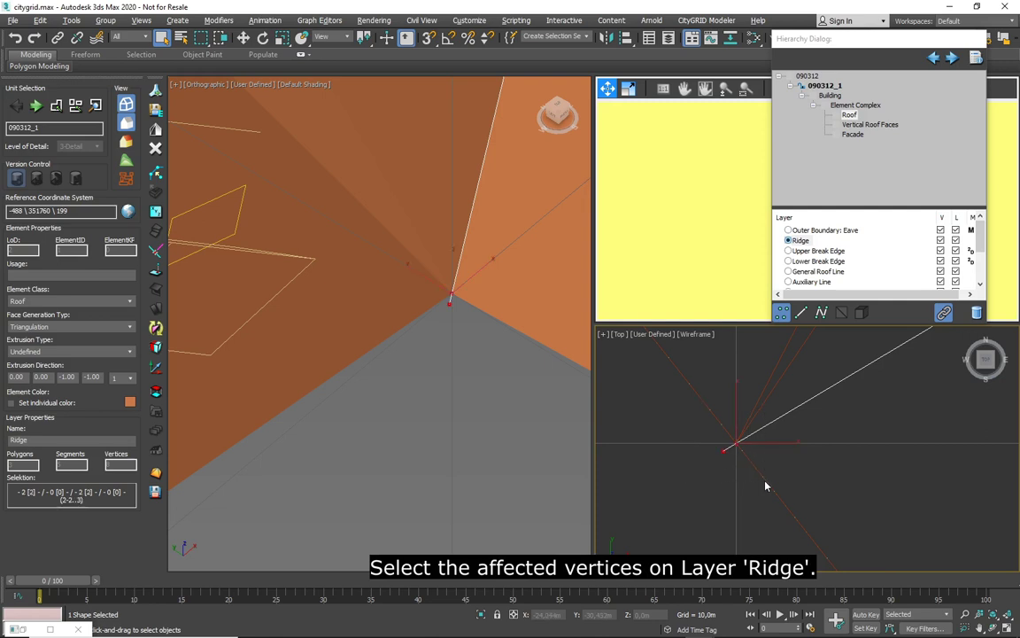
{"action": "left_click", "coordinate": [155, 254]}
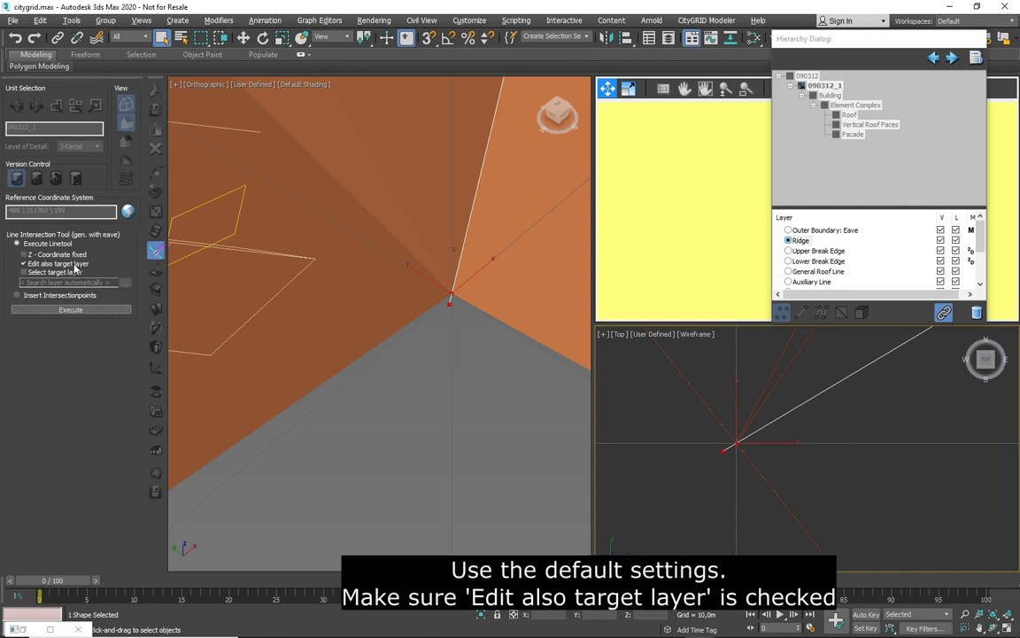
{"action": "left_click", "coordinate": [70, 310]}
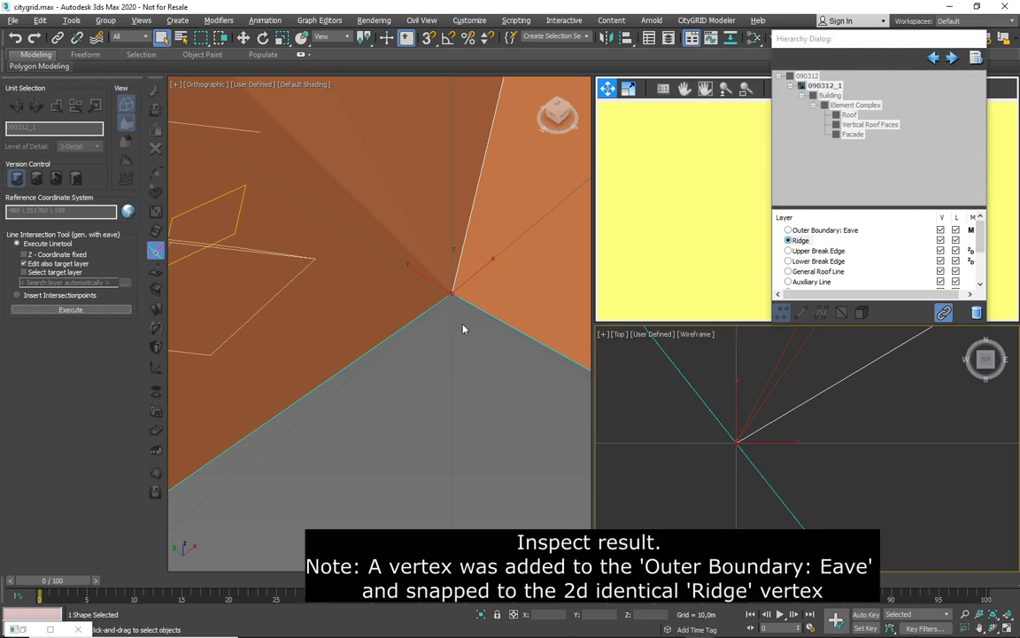
{"action": "scroll", "coordinate": [462, 332], "scroll_direction": "down", "scroll_amount": 6}
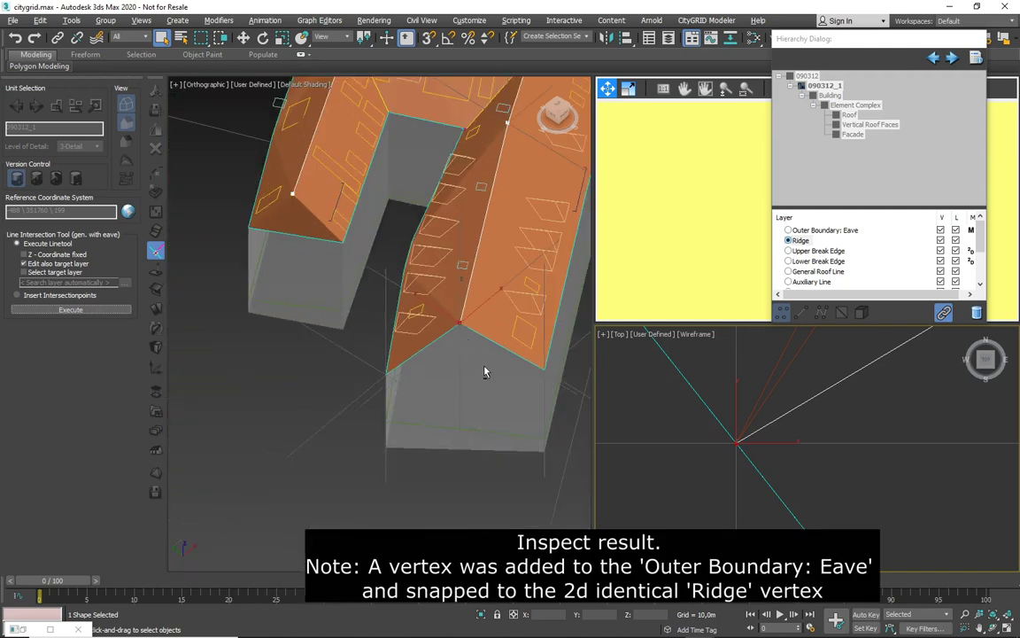
{"action": "middle_click_drag", "start_coordinate": [483, 368], "coordinate": [548, 394], "text": "alt"}
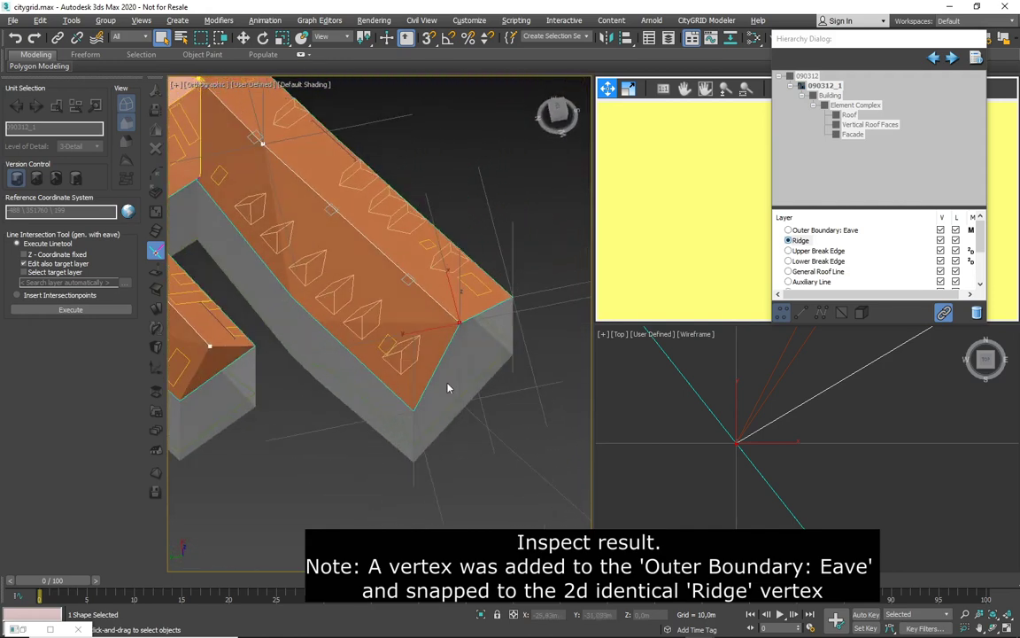
{"action": "left_click", "coordinate": [156, 254]}
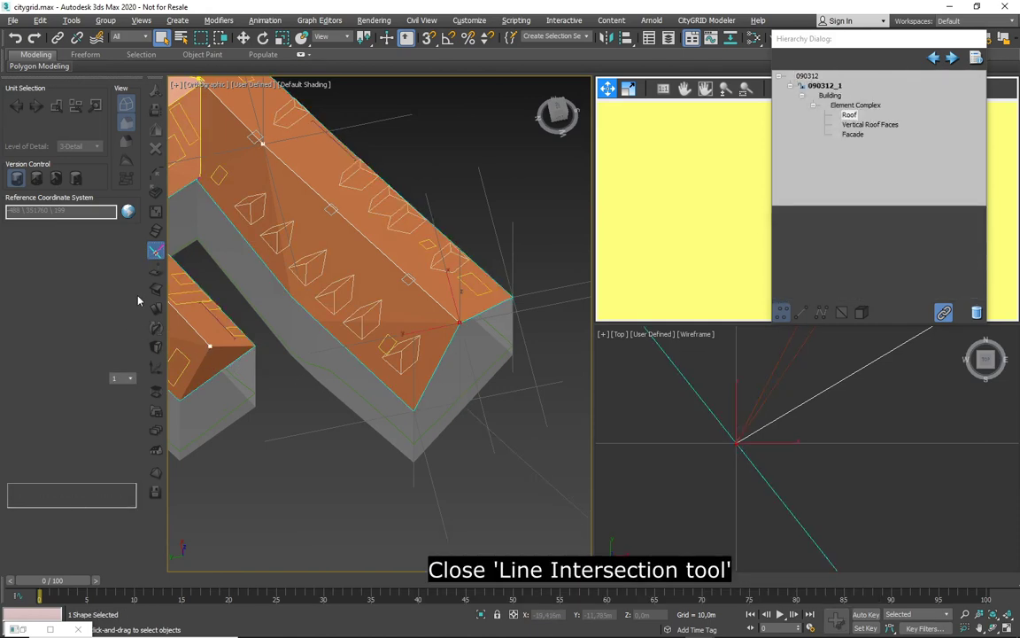
Triangulate the building's faces and check the Warnings list for remaining topological errors.
{"action": "left_click", "coordinate": [155, 476]}
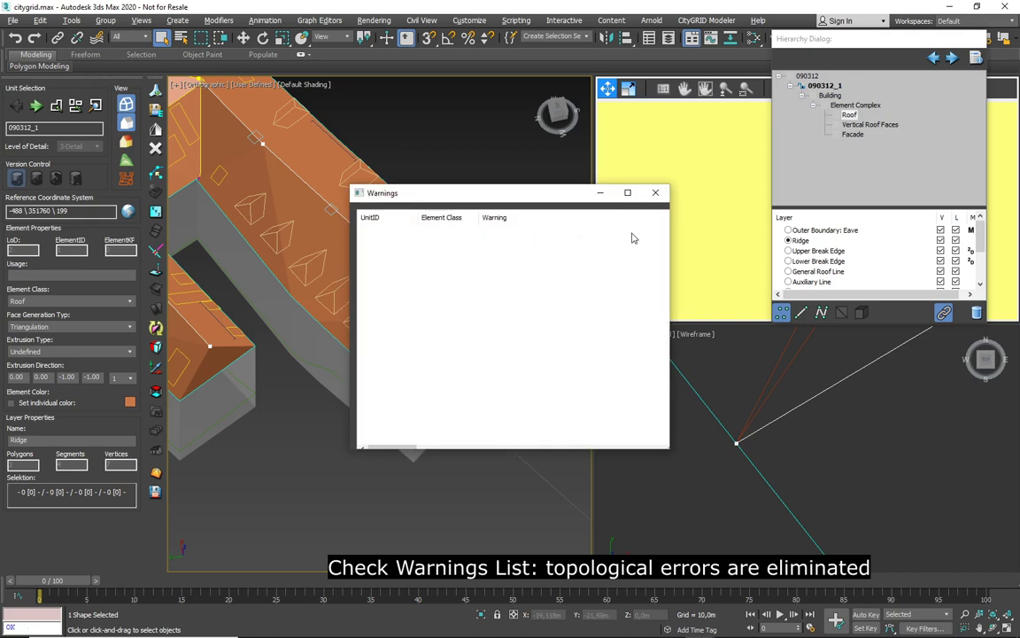
{"action": "left_click", "coordinate": [655, 193]}
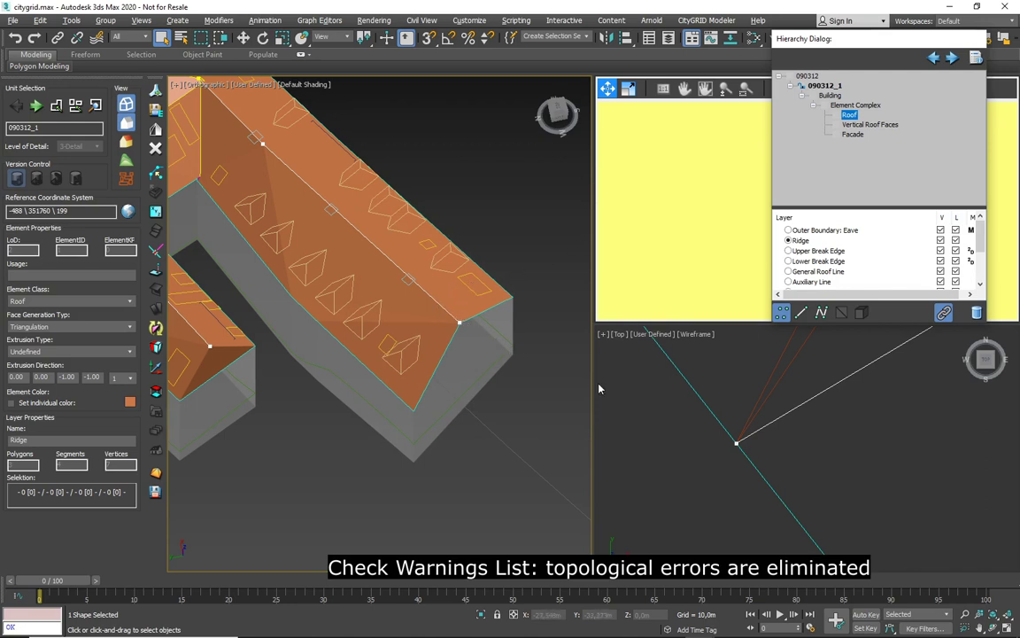
Extend the too-short Ridge end vertex on the building's other wing to the eave with the Line Intersection tool, including the target layer.
{"action": "left_click", "coordinate": [736, 441]}
{"action": "scroll", "coordinate": [794, 470], "scroll_direction": "down", "scroll_amount": 5}
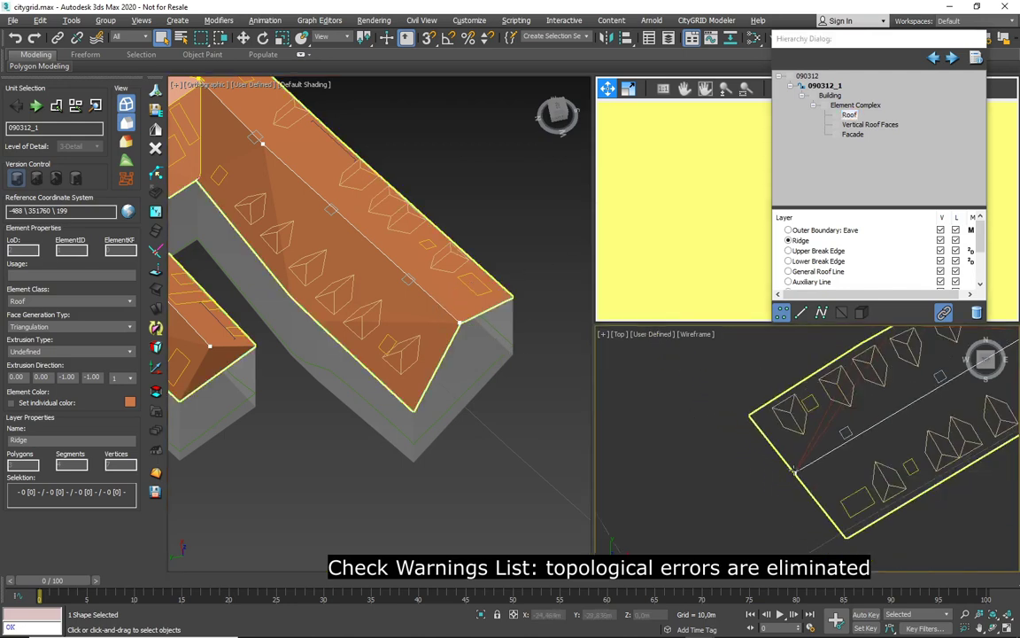
{"action": "scroll", "coordinate": [794, 470], "scroll_direction": "down", "scroll_amount": 3}
{"action": "middle_click_drag", "start_coordinate": [819, 447], "coordinate": [773, 449]}
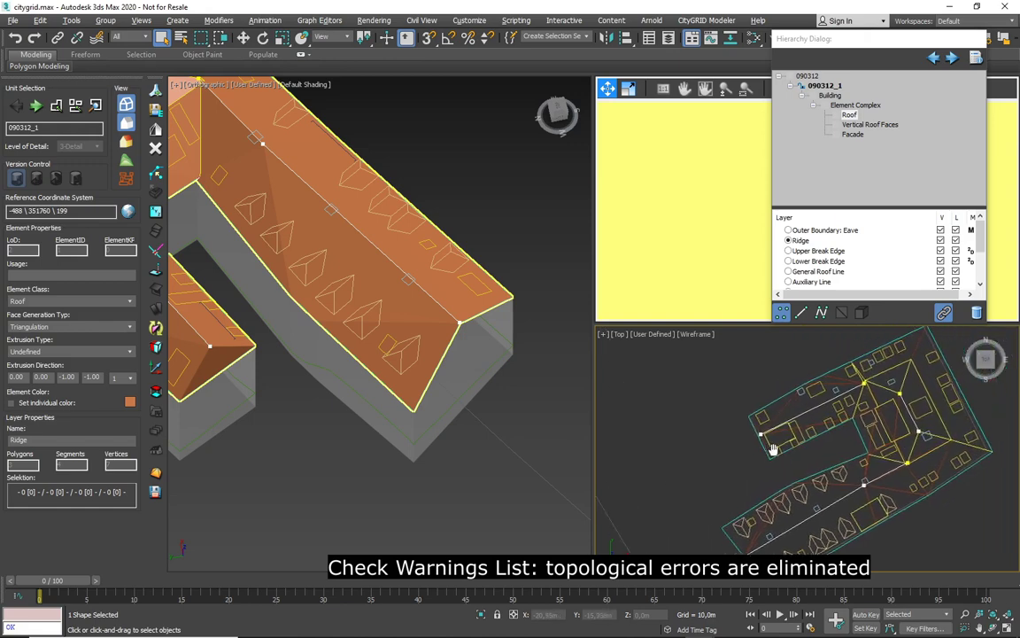
{"action": "scroll", "coordinate": [766, 431], "scroll_direction": "up", "scroll_amount": 5}
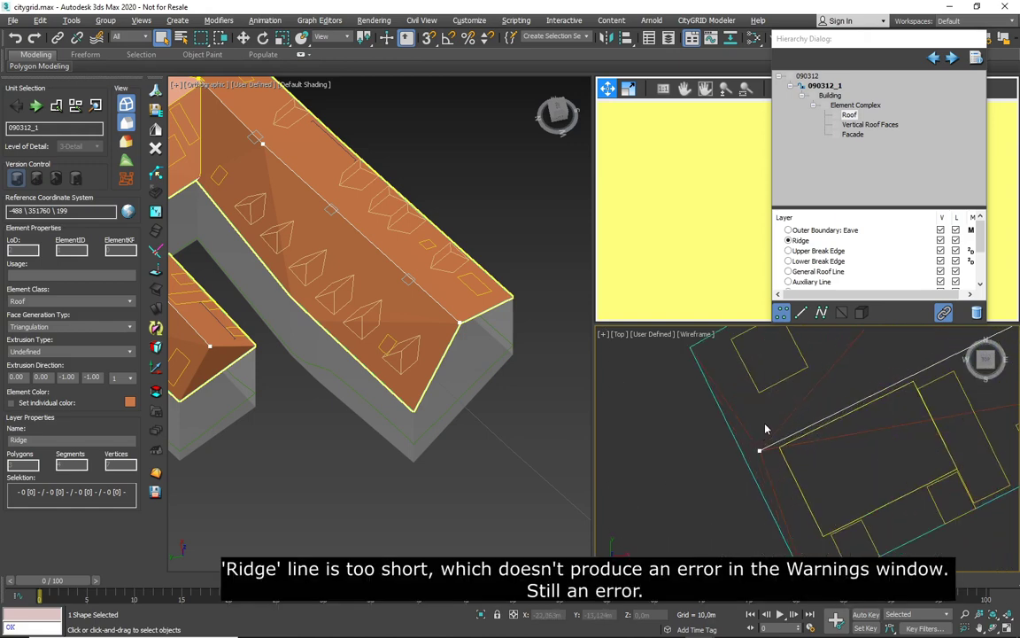
{"action": "scroll", "coordinate": [754, 425], "scroll_direction": "up", "scroll_amount": 2}
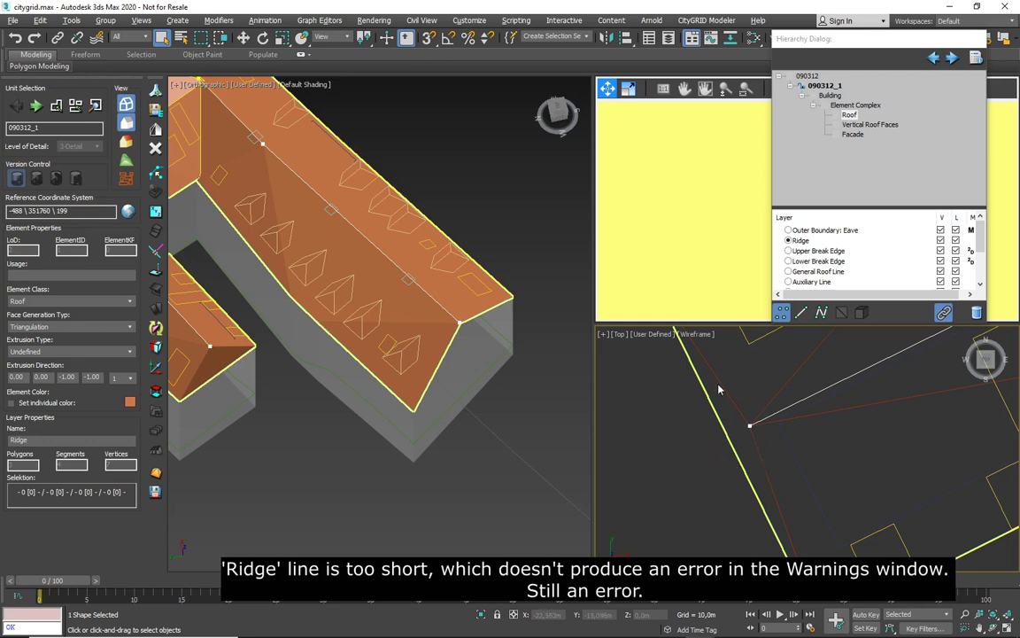
{"action": "left_click_drag", "start_coordinate": [663, 385], "coordinate": [786, 483]}
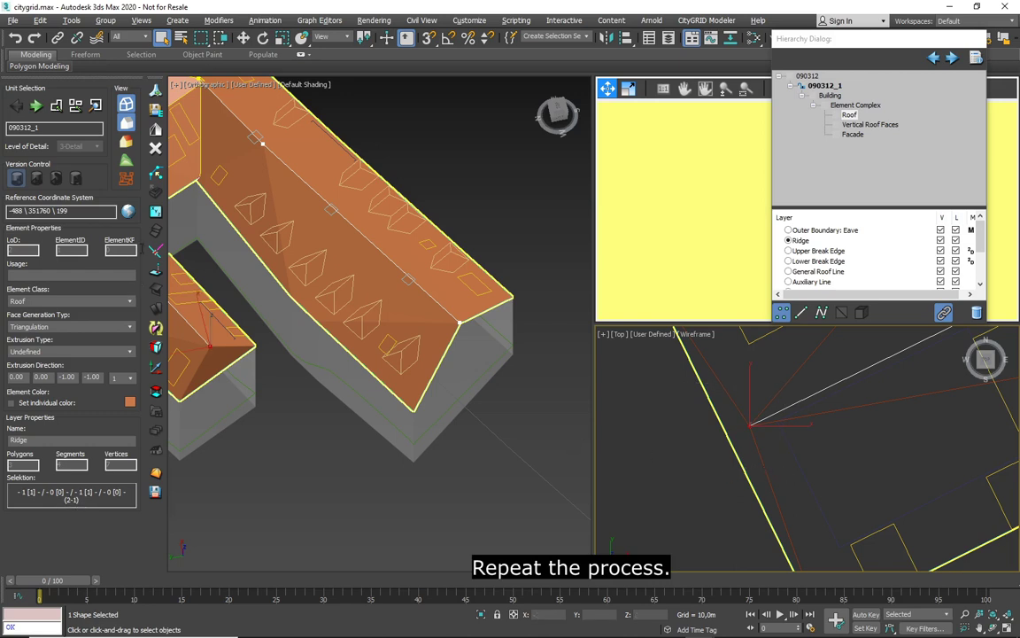
{"action": "left_click", "coordinate": [155, 253]}
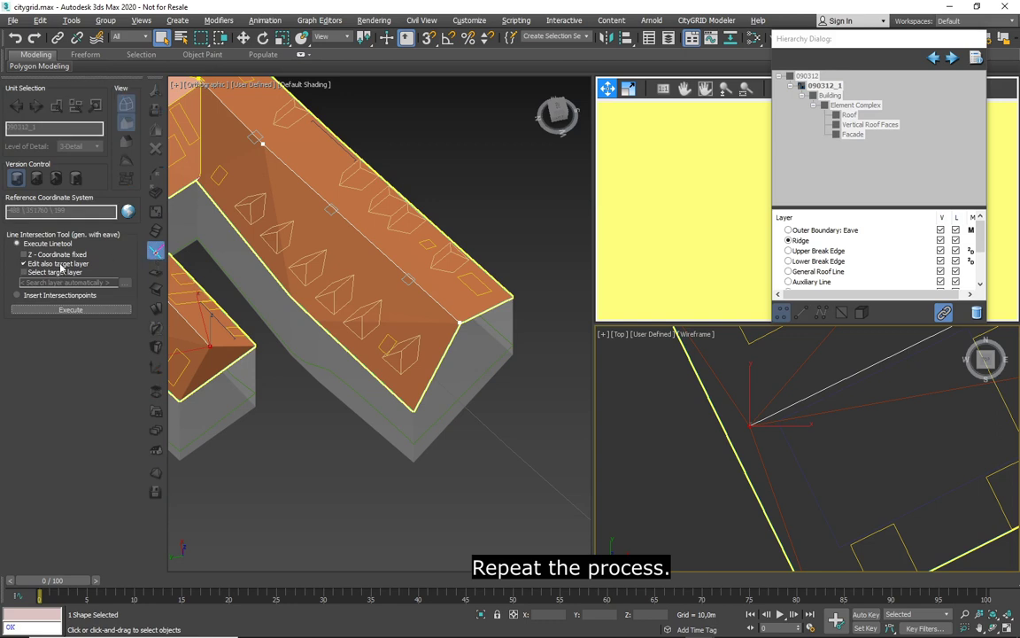
{"action": "left_click", "coordinate": [51, 311]}
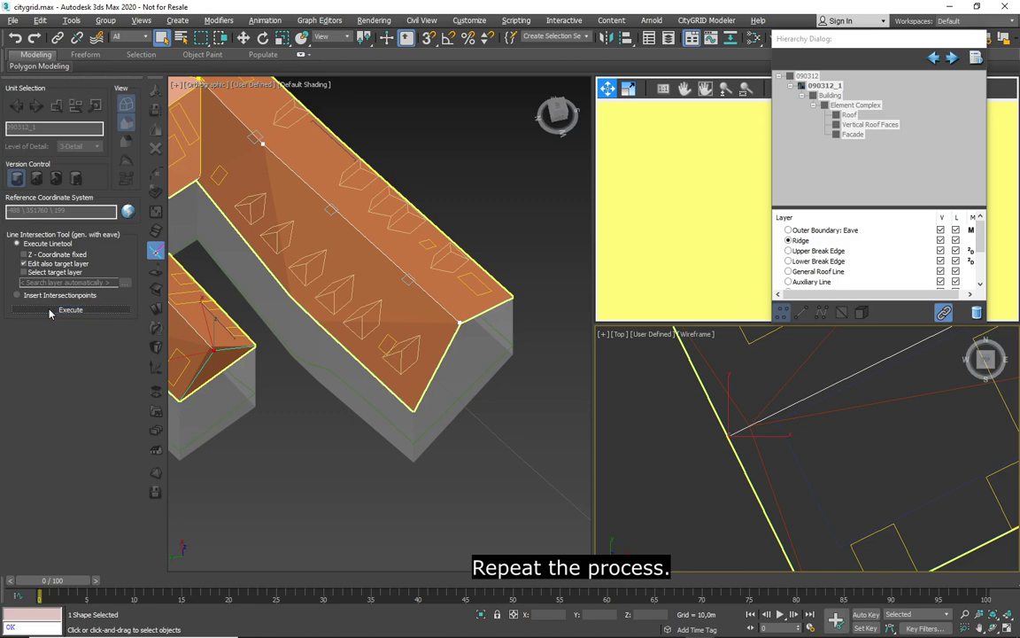
{"action": "left_click", "coordinate": [153, 254]}
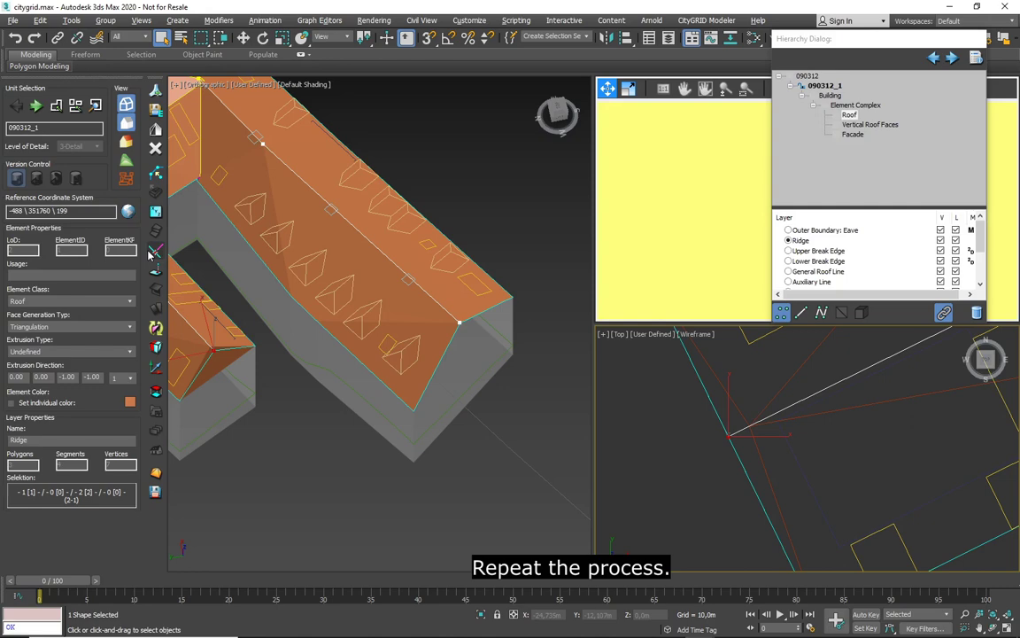
Triangulate the building again and inspect the ridge ends at both gable walls.
{"action": "left_click", "coordinate": [156, 473]}
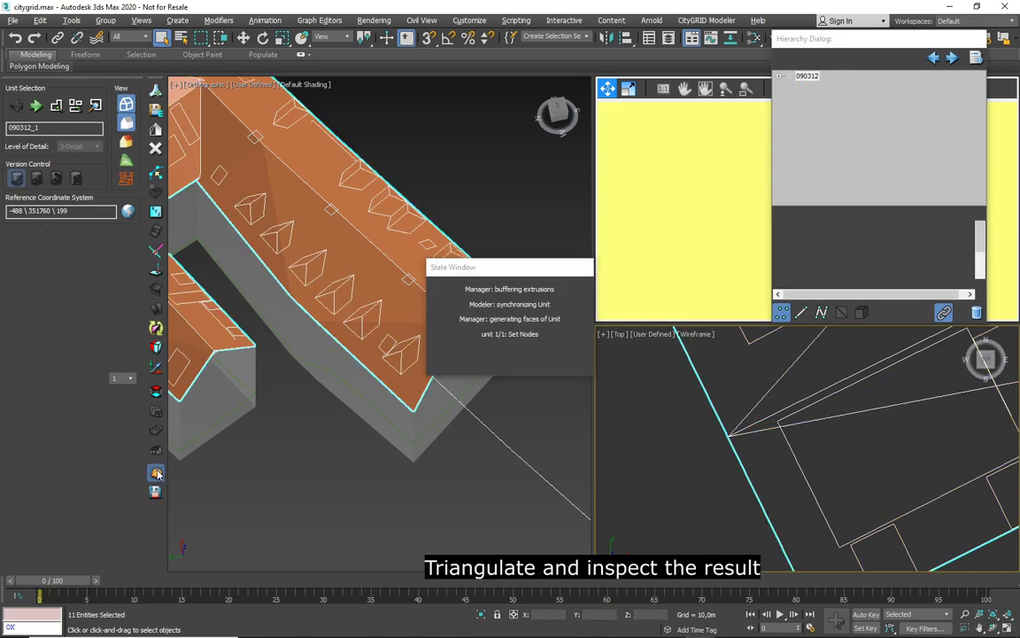
{"action": "left_click", "coordinate": [432, 340]}
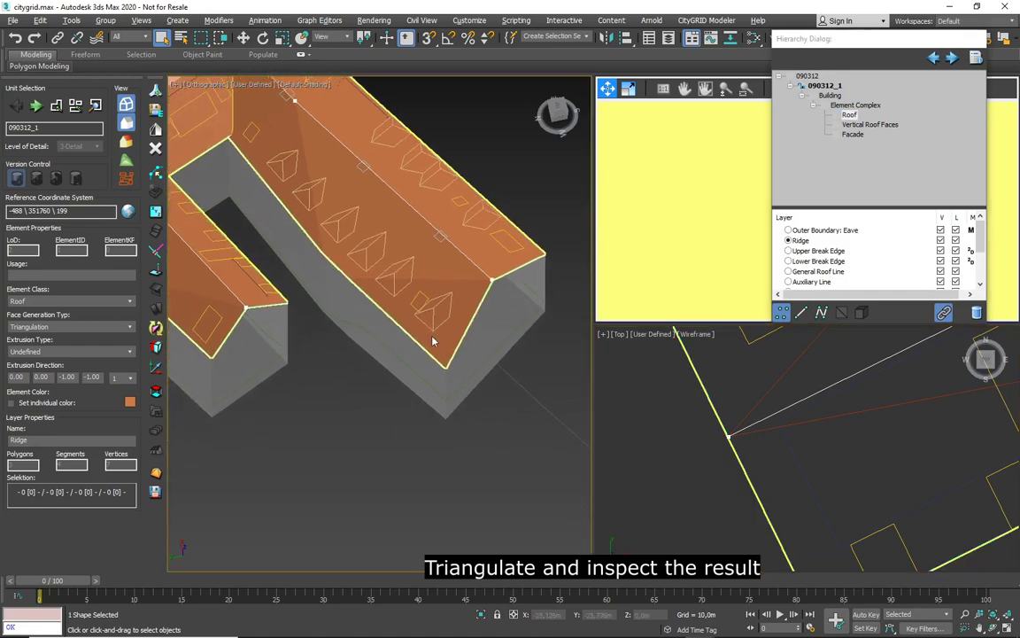
{"action": "scroll", "coordinate": [416, 328], "scroll_direction": "down", "scroll_amount": 5}
{"action": "middle_click_drag", "start_coordinate": [392, 307], "coordinate": [413, 330], "text": "alt"}
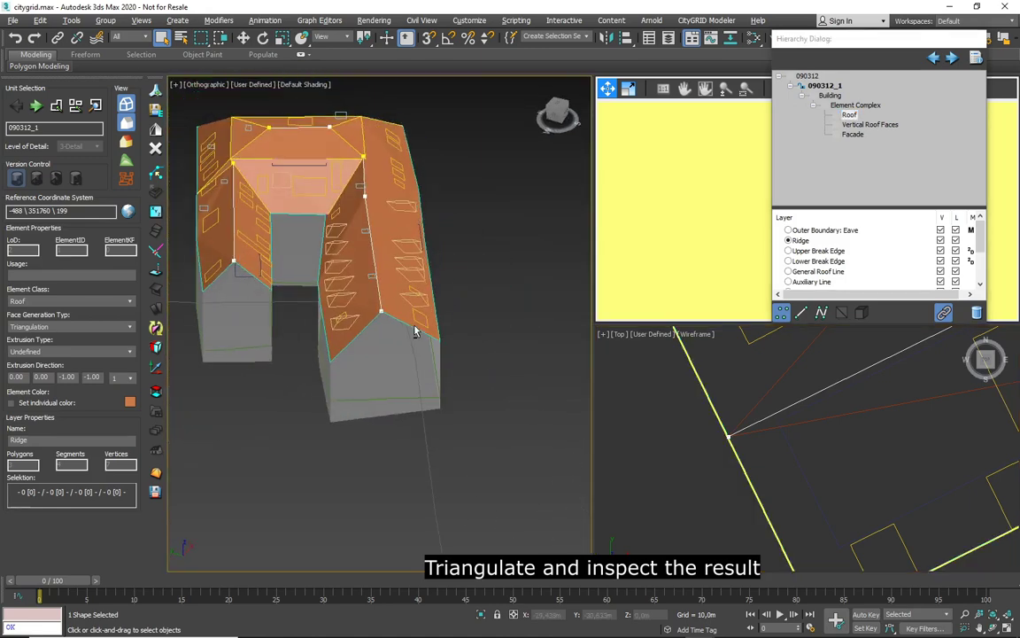
{"action": "scroll", "coordinate": [224, 261], "scroll_direction": "up", "scroll_amount": 6}
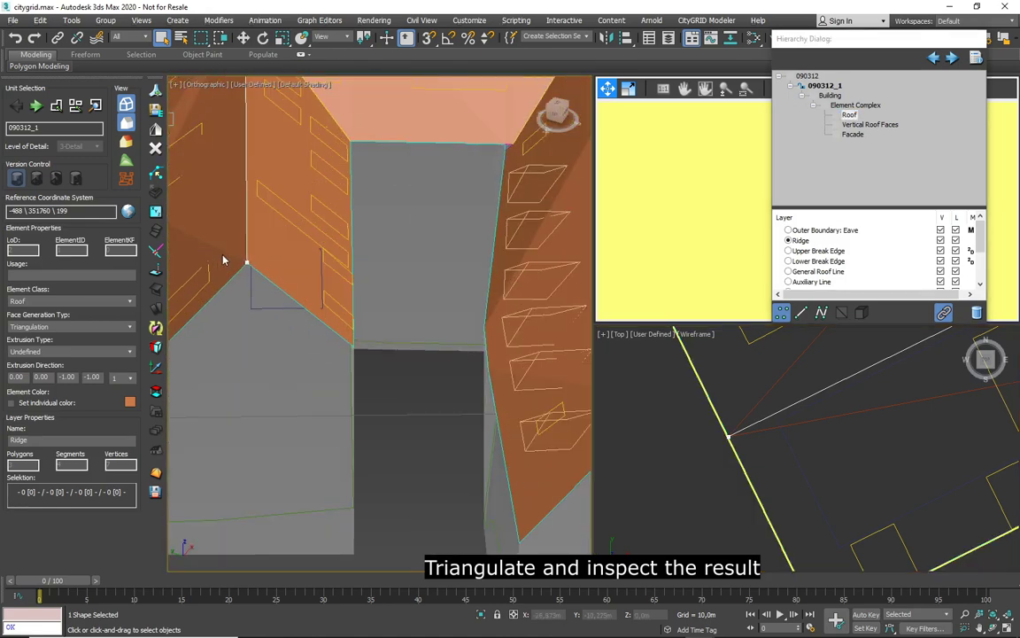
{"action": "scroll", "coordinate": [226, 261], "scroll_direction": "down", "scroll_amount": 5}
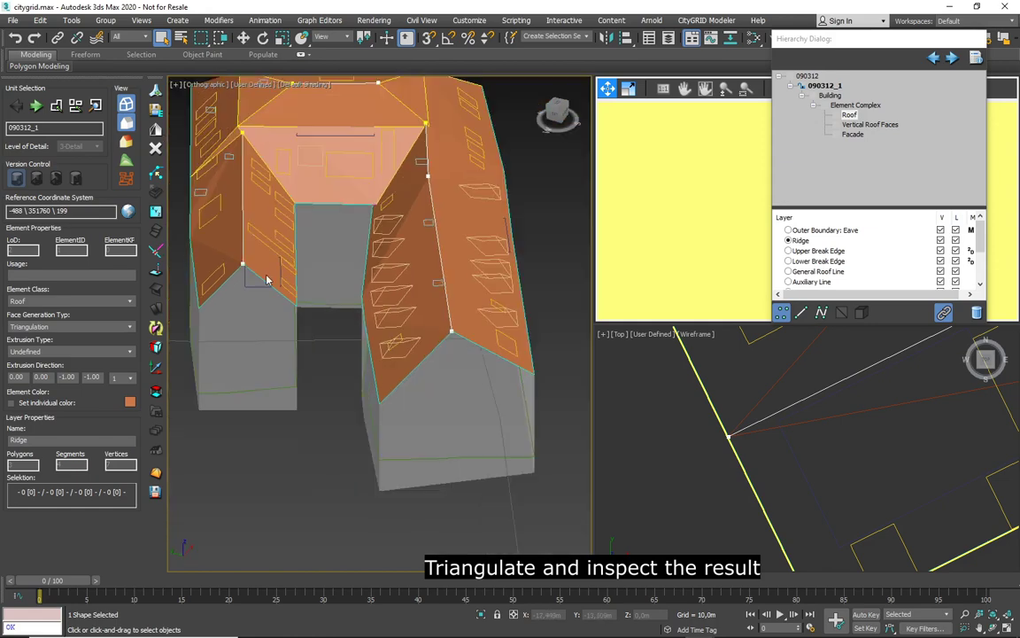
Activate Select and Move at the messy ridge junction and set the reference coordinate system to World.
{"action": "middle_click_drag", "start_coordinate": [265, 279], "coordinate": [349, 266], "text": "alt"}
{"action": "scroll", "coordinate": [314, 311], "scroll_direction": "up", "scroll_amount": 3}
{"action": "scroll", "coordinate": [310, 311], "scroll_direction": "up", "scroll_amount": 3}
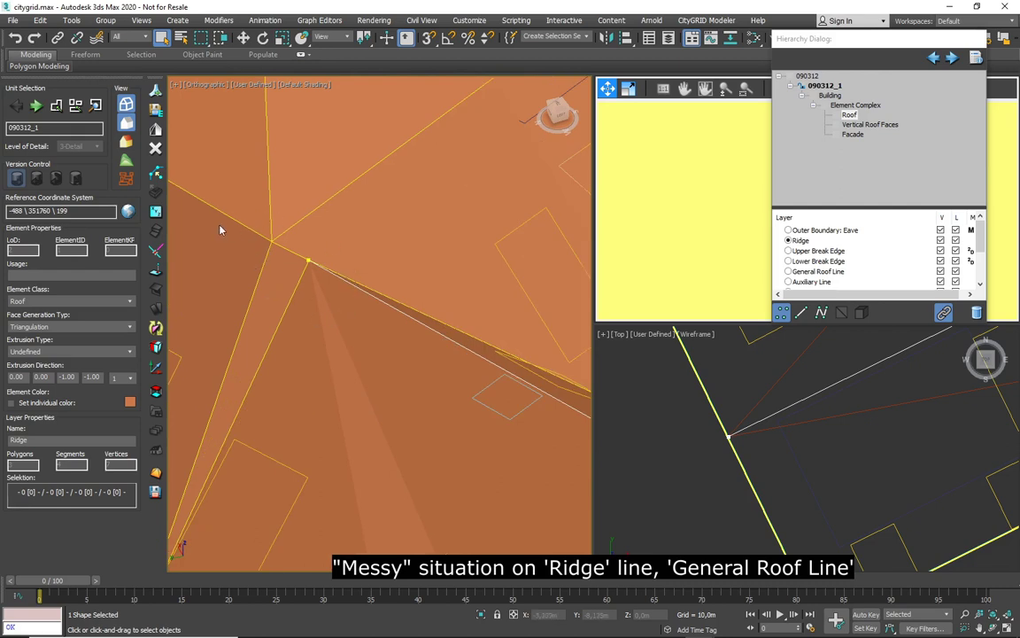
{"action": "left_click", "coordinate": [244, 38]}
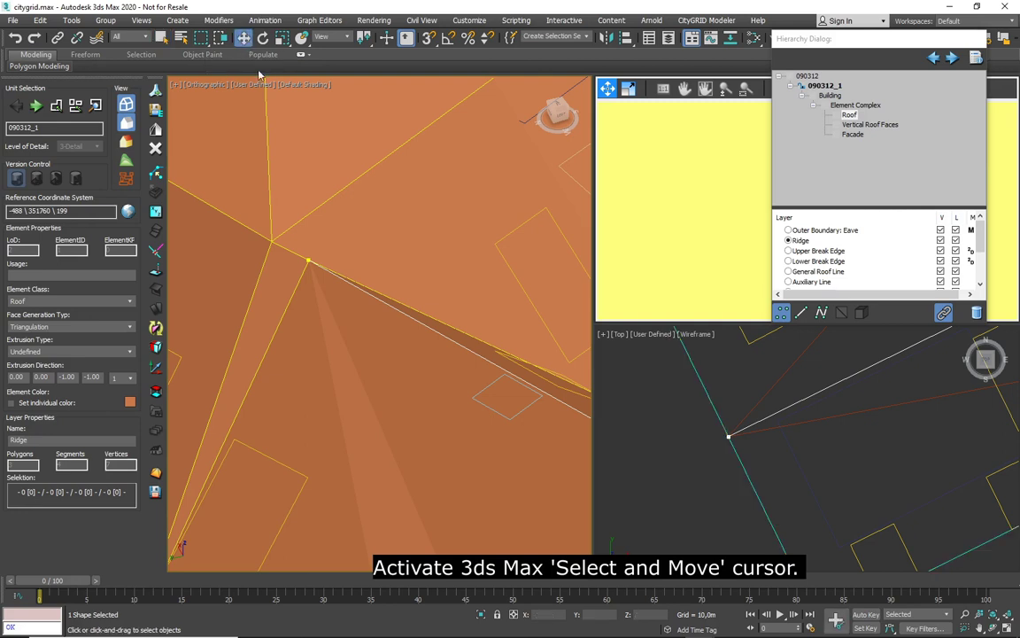
{"action": "left_click", "coordinate": [349, 38]}
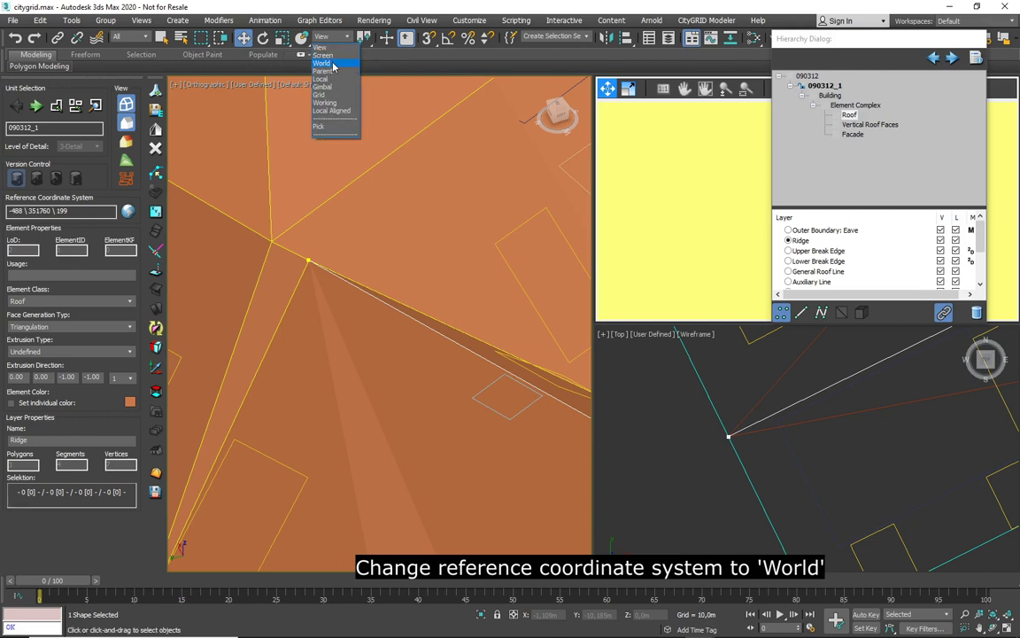
{"action": "left_click", "coordinate": [333, 64]}
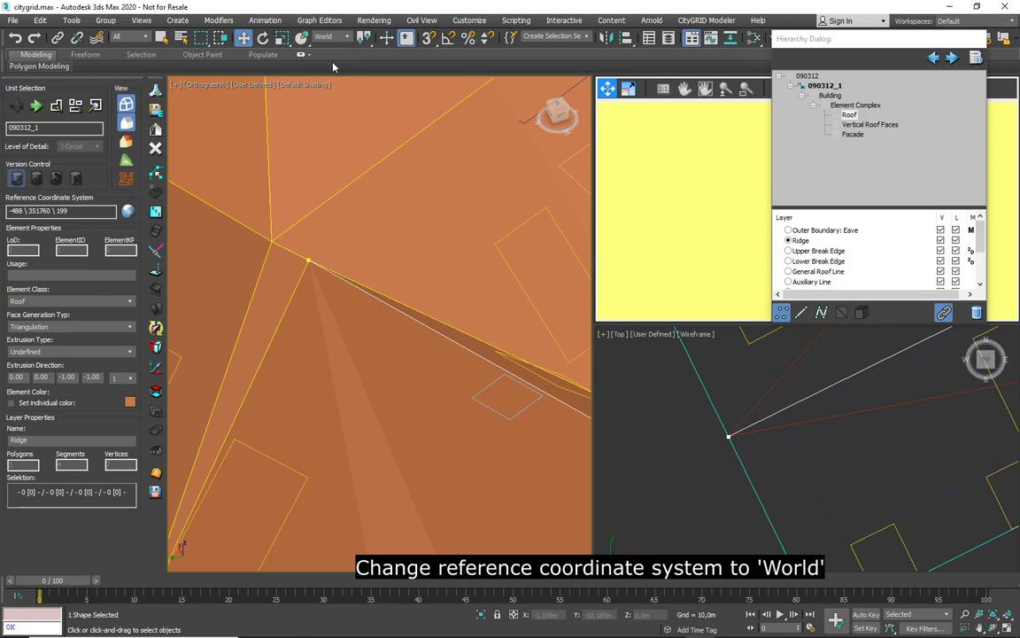
Turn on 3D snapping with Vertex snap, and enable snapping to frozen objects and axis constraints in the snap options.
{"action": "middle_click_drag", "start_coordinate": [357, 162], "coordinate": [387, 296], "text": "alt"}
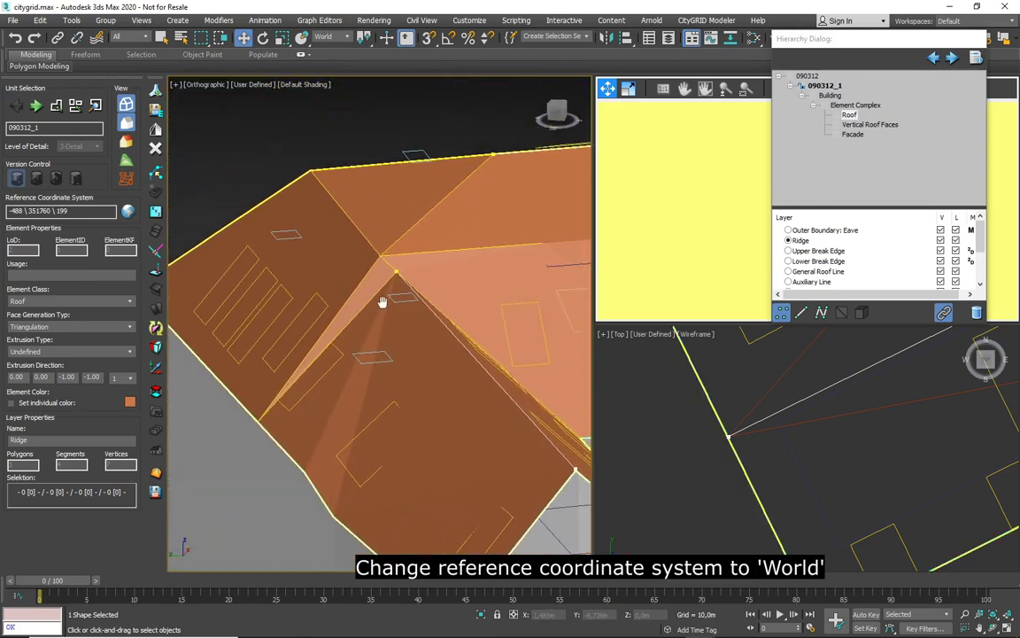
{"action": "right_click", "coordinate": [428, 43]}
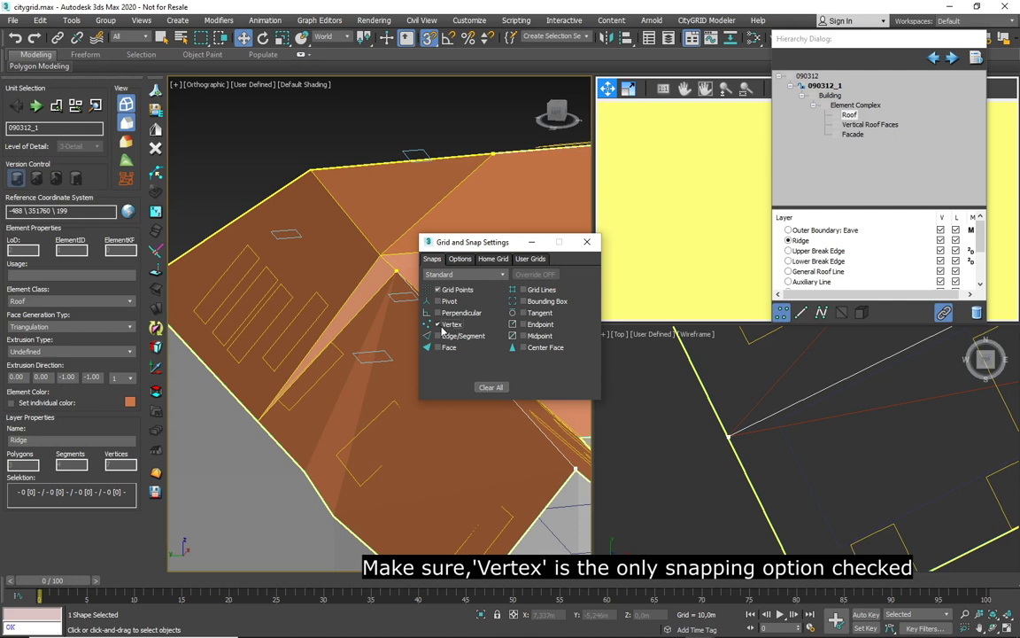
{"action": "left_click", "coordinate": [461, 259]}
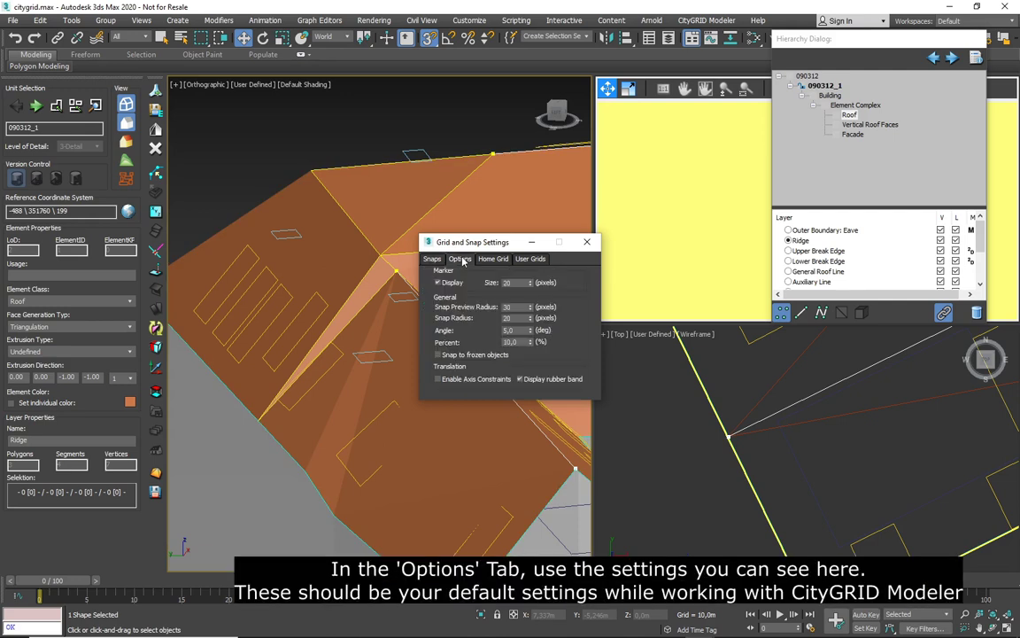
{"action": "left_click", "coordinate": [441, 356]}
{"action": "left_click", "coordinate": [439, 379]}
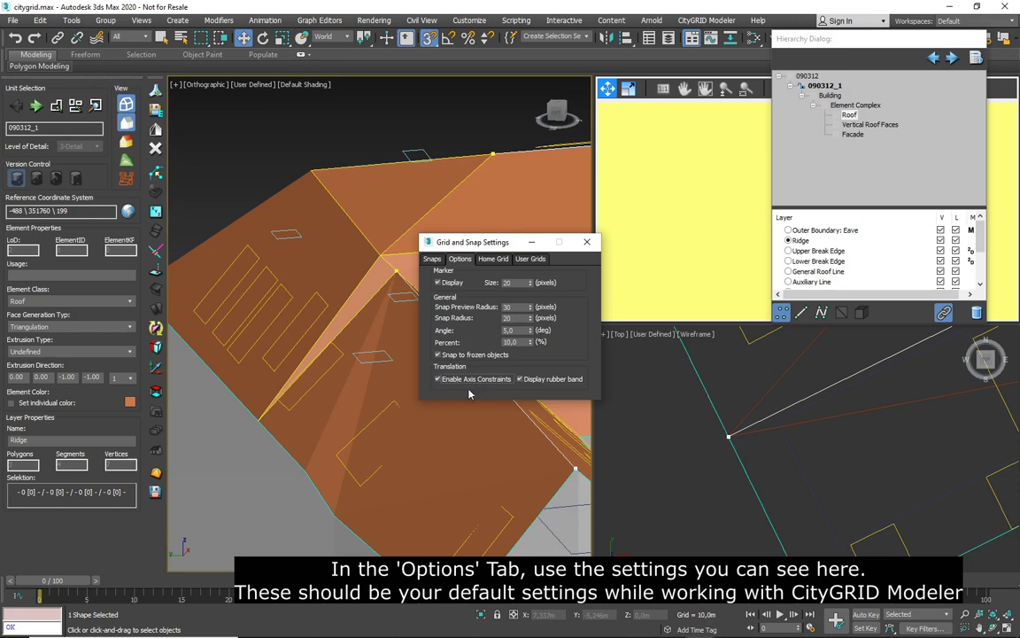
{"action": "left_click", "coordinate": [521, 379]}
{"action": "left_click", "coordinate": [586, 242]}
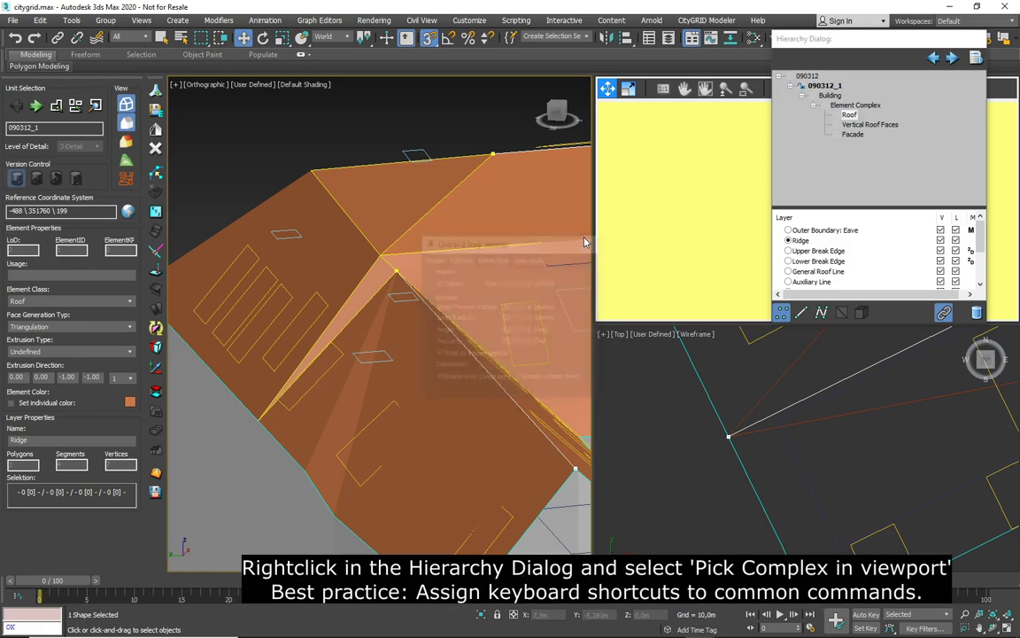
Pick the General Roof Line geometry at the messy ridge junction with Pick complex in viewport, and snap its stray vertex onto the neighbouring vertex.
{"action": "scroll", "coordinate": [496, 309], "scroll_direction": "down", "scroll_amount": 3}
{"action": "middle_click_drag", "start_coordinate": [491, 326], "coordinate": [445, 391], "text": "alt"}
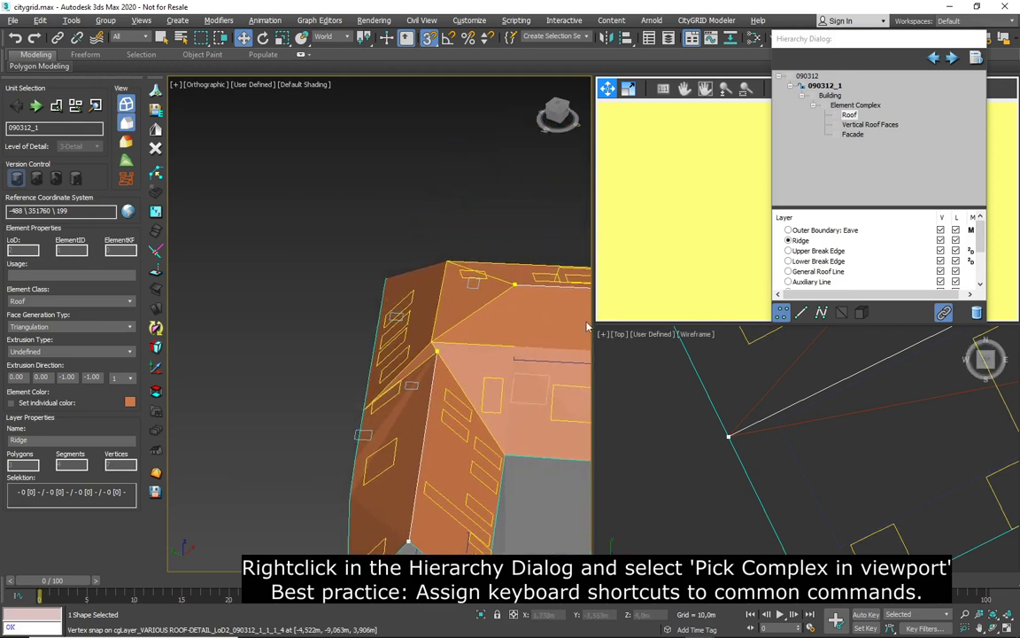
{"action": "right_click", "coordinate": [834, 164]}
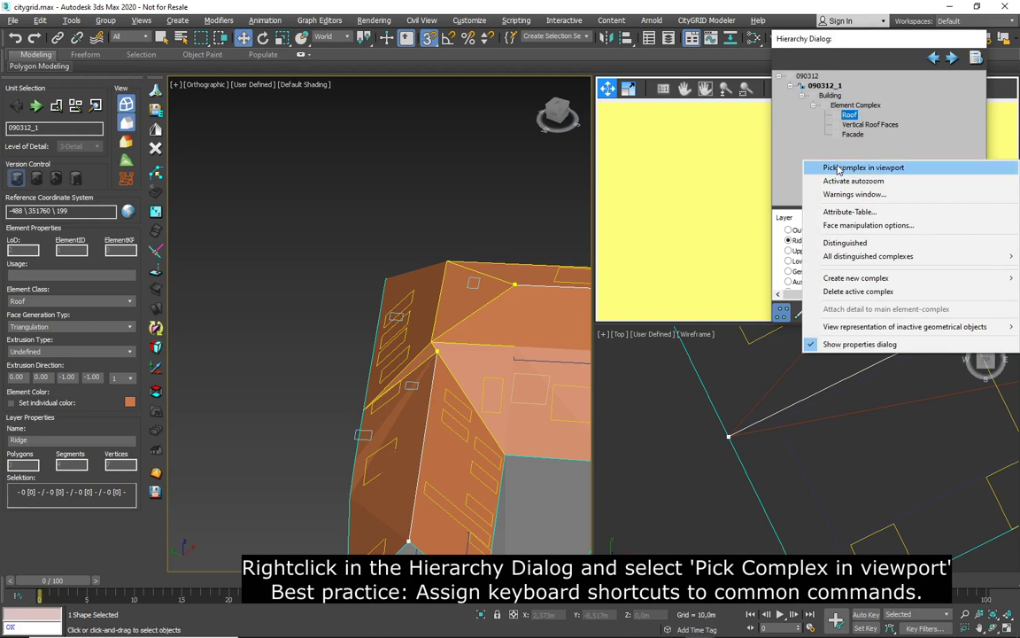
{"action": "left_click", "coordinate": [837, 169]}
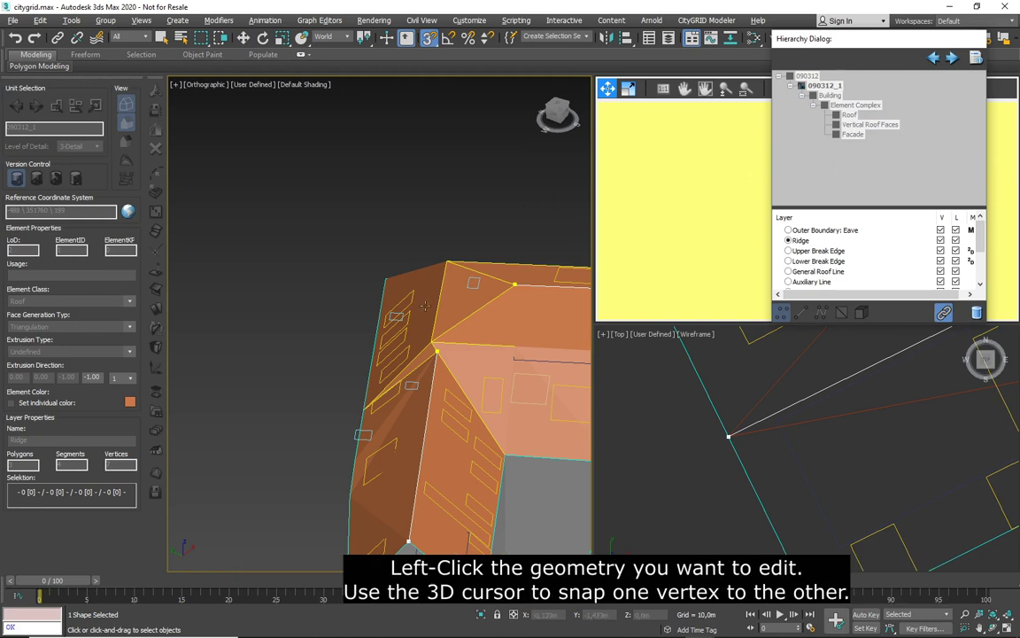
{"action": "scroll", "coordinate": [431, 344], "scroll_direction": "up", "scroll_amount": 5}
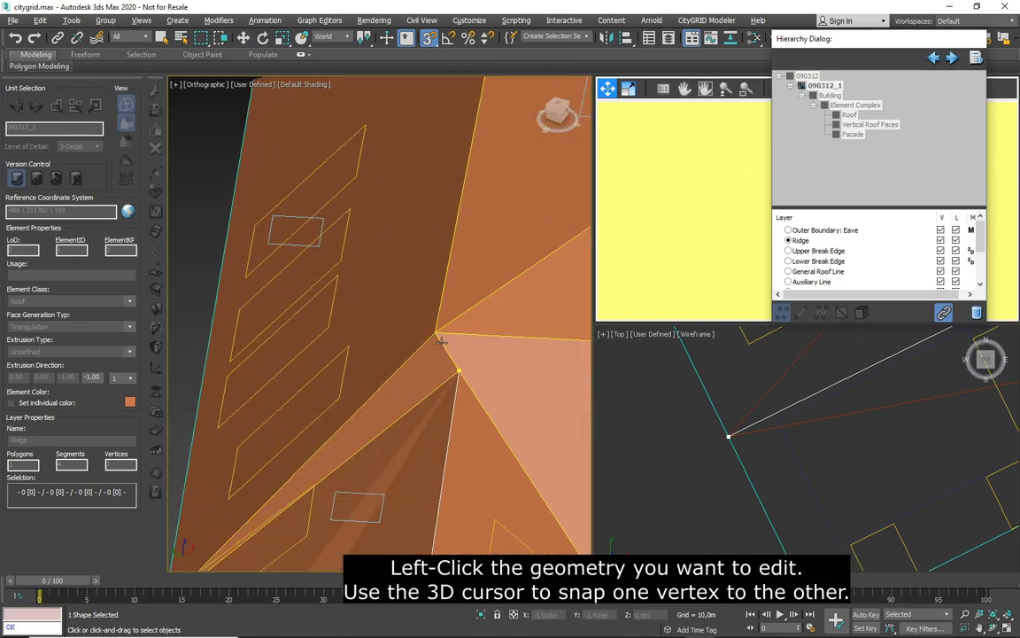
{"action": "left_click", "coordinate": [440, 342]}
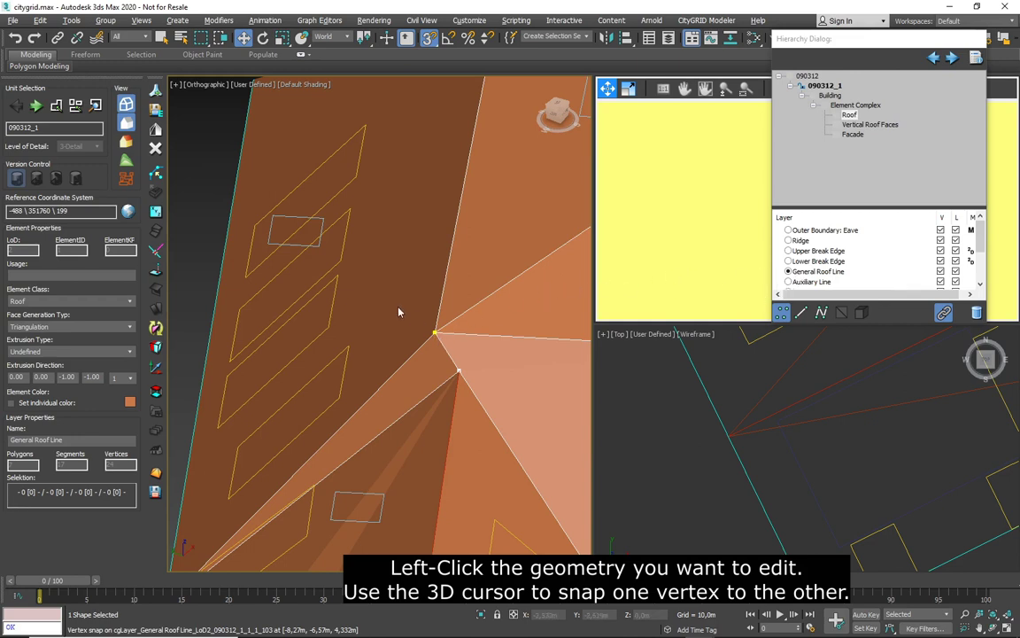
{"action": "left_click", "coordinate": [448, 367]}
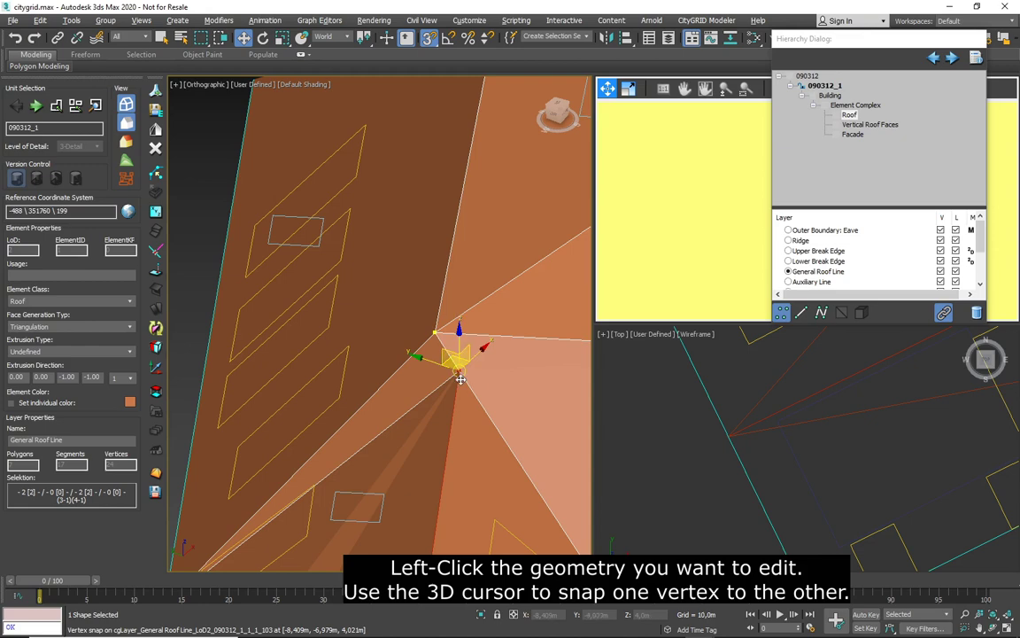
{"action": "left_click_drag", "start_coordinate": [459, 375], "coordinate": [429, 327]}
Triangulate the building, show its warnings and zoom to the location of the listed Roof warning.
{"action": "scroll", "coordinate": [430, 327], "scroll_direction": "down", "scroll_amount": 5}
{"action": "middle_click_drag", "start_coordinate": [429, 328], "coordinate": [512, 431], "text": "alt"}
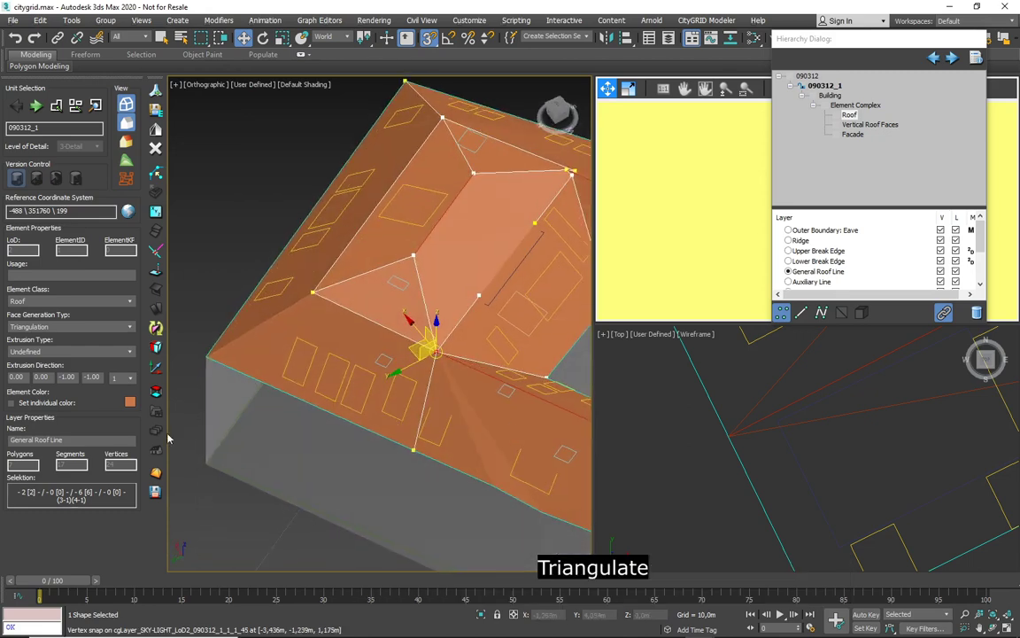
{"action": "left_click", "coordinate": [156, 474]}
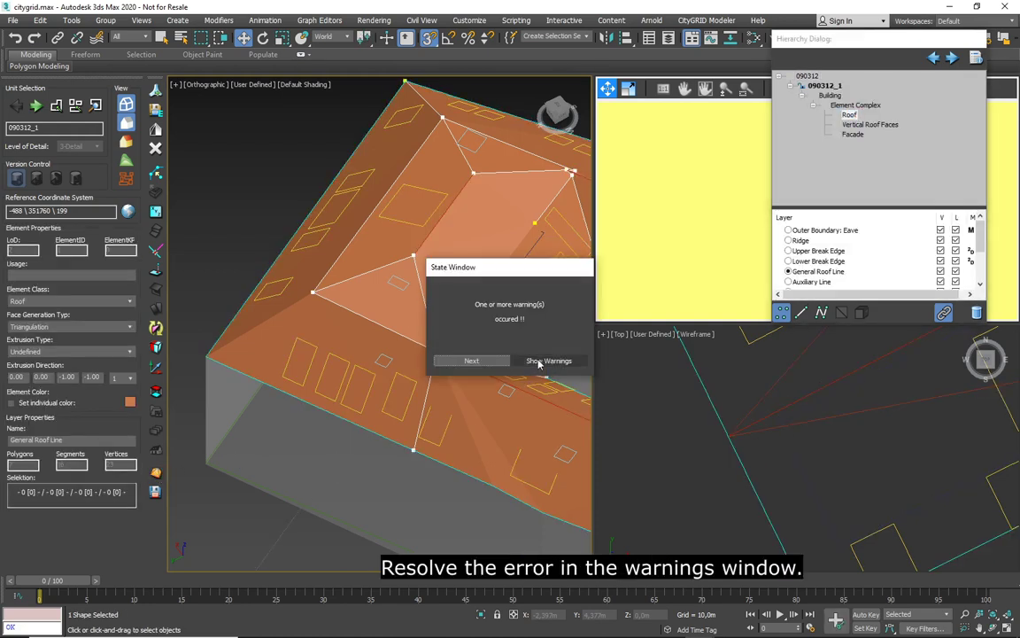
{"action": "left_click", "coordinate": [531, 361]}
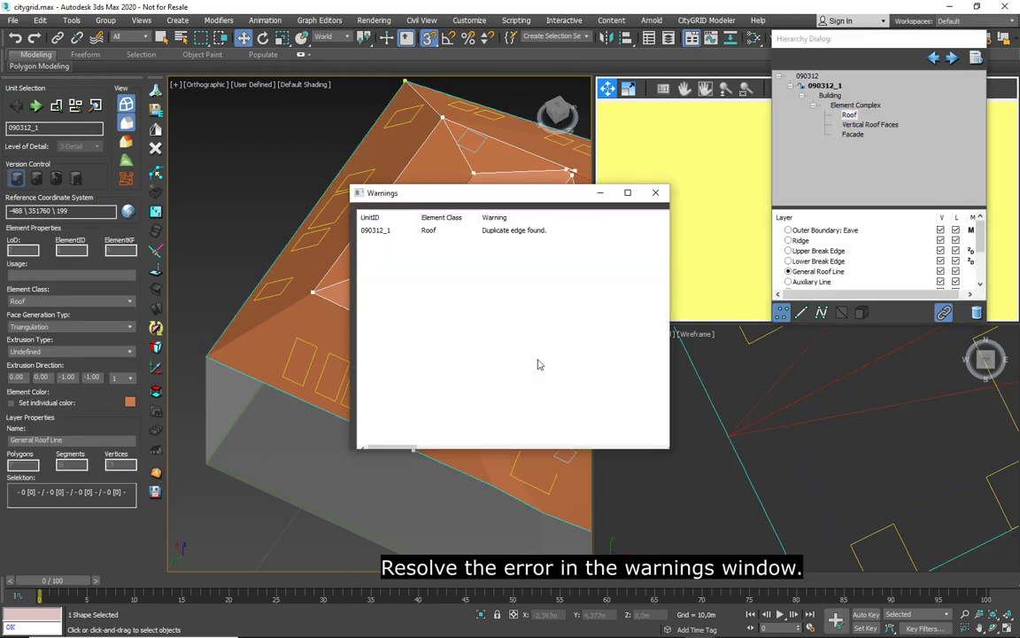
{"action": "left_click", "coordinate": [518, 231]}
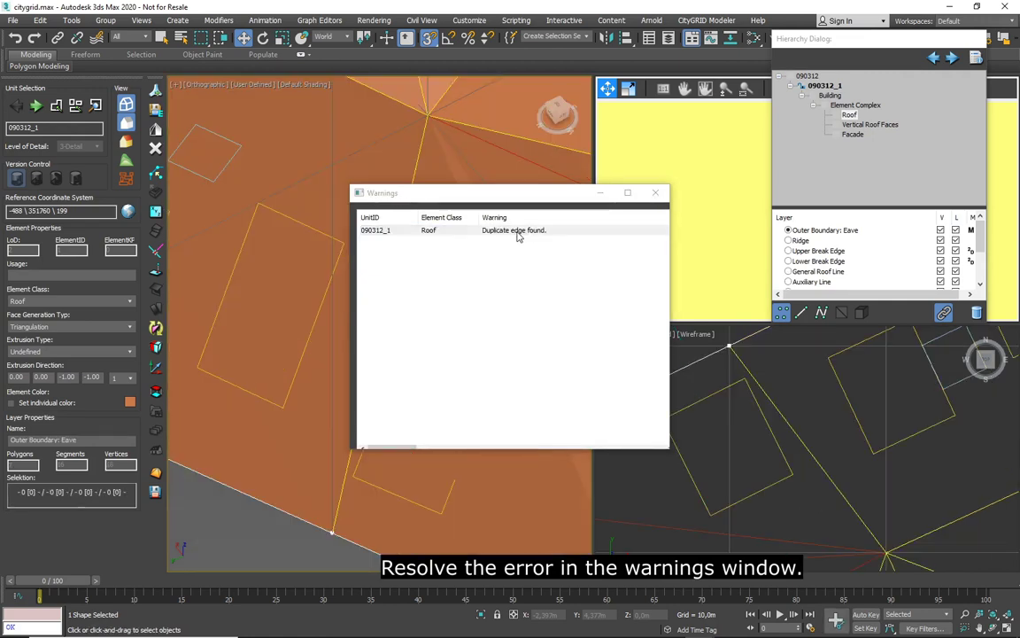
{"action": "left_click", "coordinate": [597, 194]}
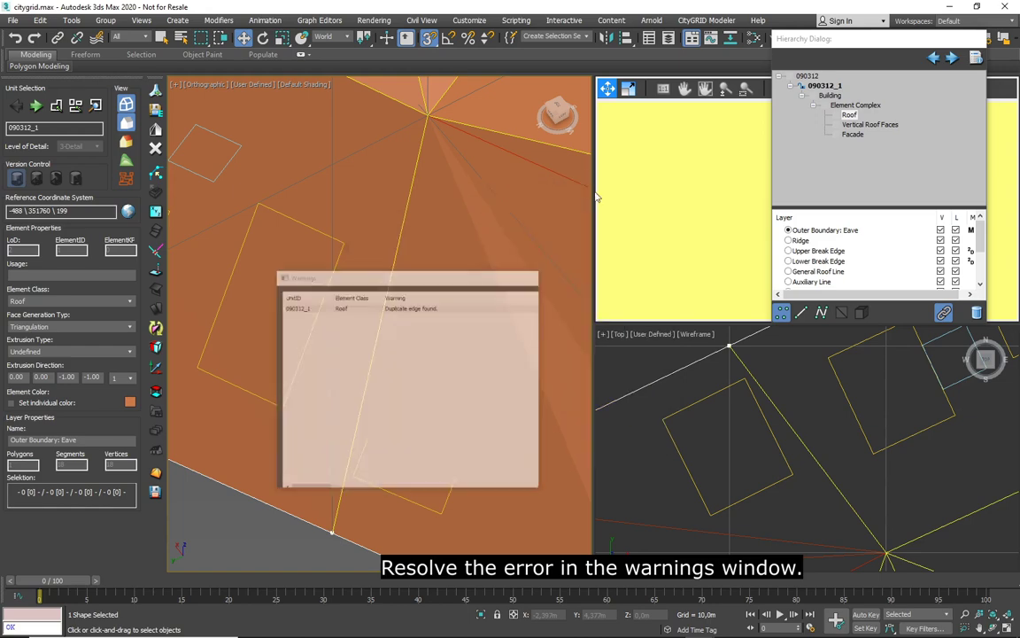
Activate segment selection and make General Roof Line the active layer at the marked roof edge.
{"action": "scroll", "coordinate": [378, 391], "scroll_direction": "down", "scroll_amount": 5}
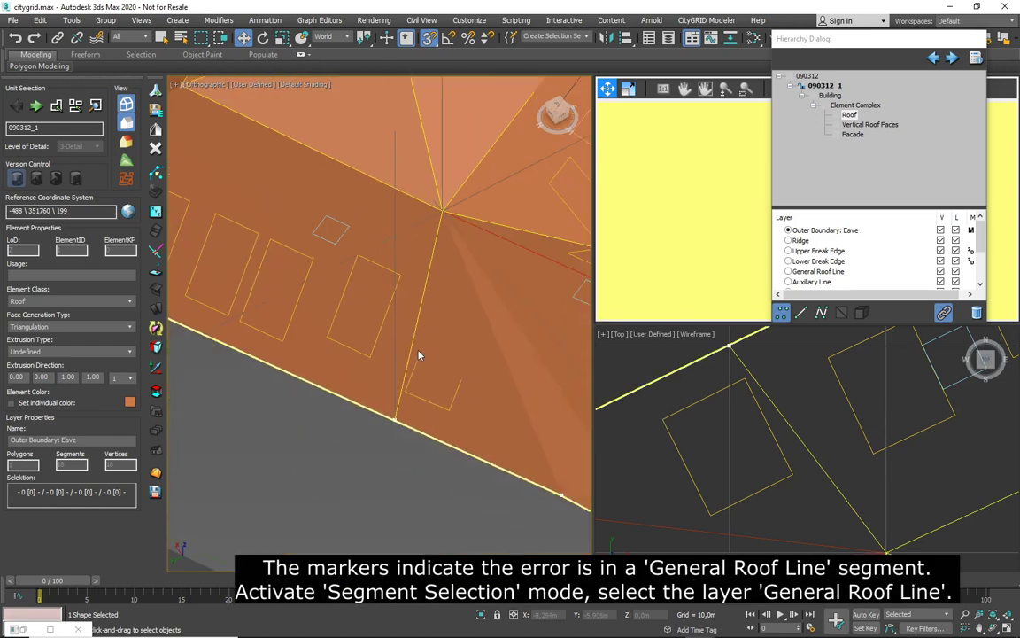
{"action": "middle_click_drag", "start_coordinate": [425, 386], "coordinate": [389, 231], "text": "alt"}
{"action": "scroll", "coordinate": [389, 230], "scroll_direction": "up", "scroll_amount": 4}
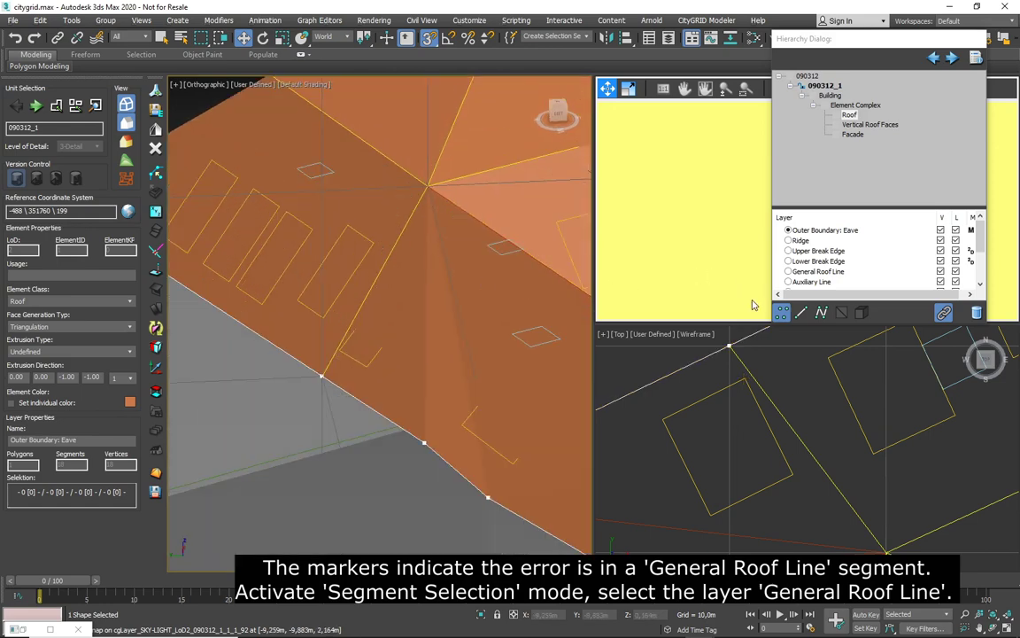
{"action": "left_click", "coordinate": [802, 313]}
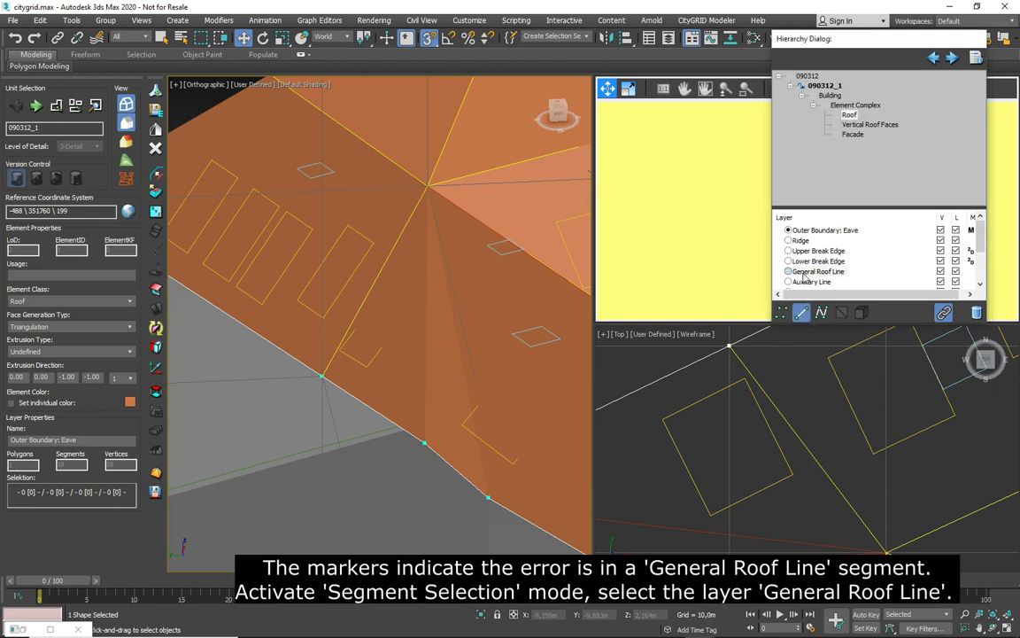
{"action": "left_click", "coordinate": [804, 273]}
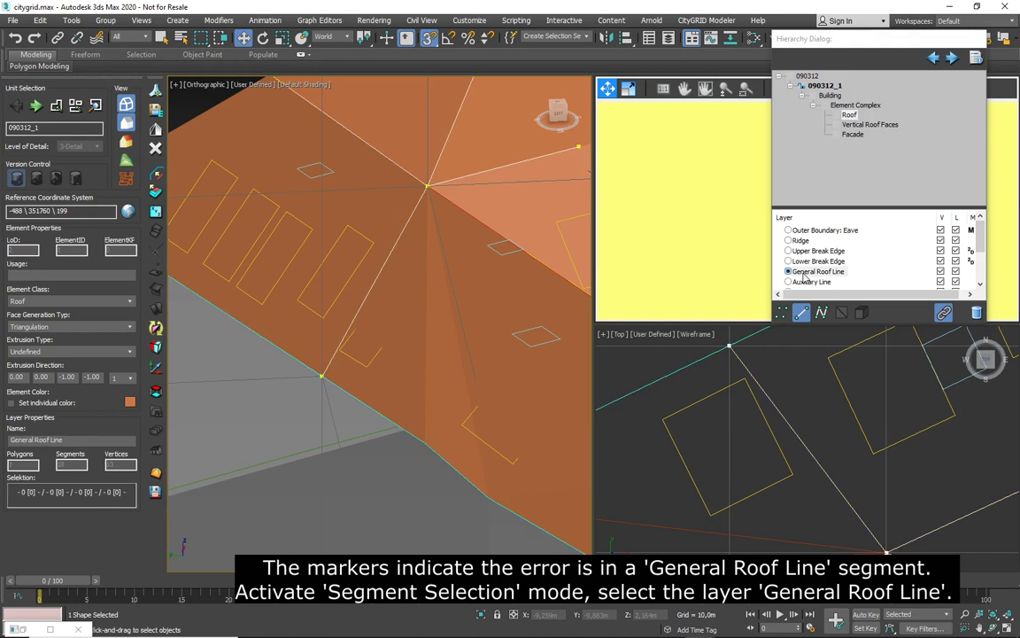
Deactivate all layer relationships and delete the marked General Roof Line segment between the ridge junction and the eave.
{"action": "left_click", "coordinate": [944, 314]}
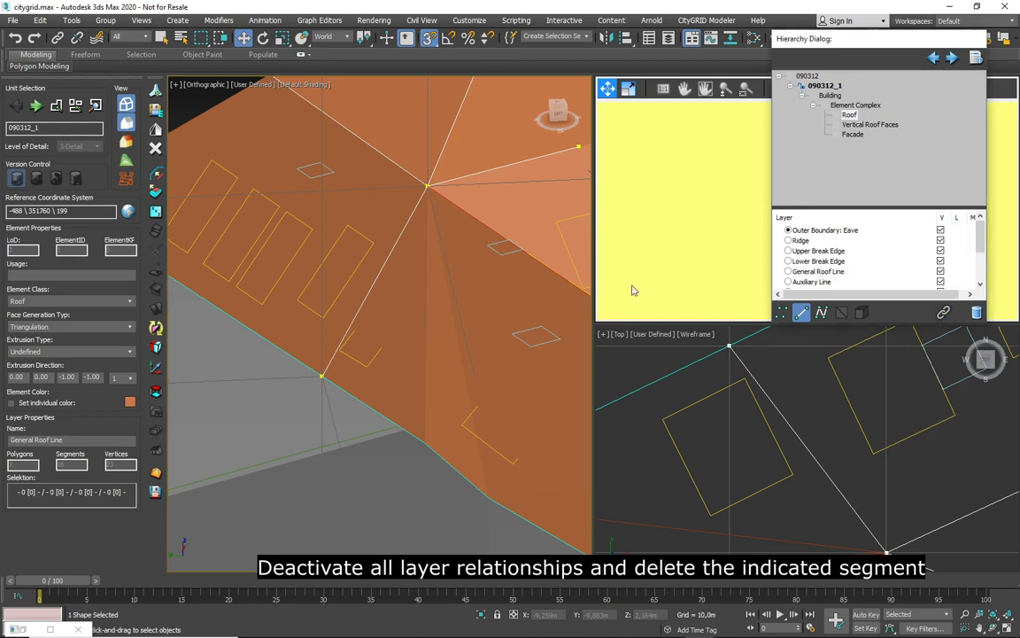
{"action": "left_click", "coordinate": [381, 274]}
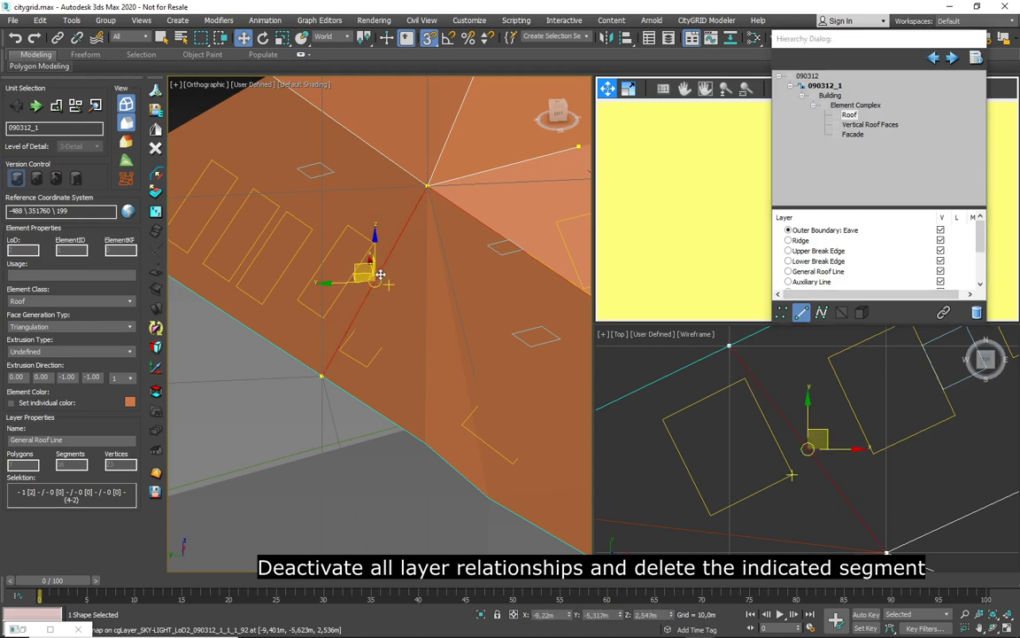
{"action": "key", "text": "Delete"}
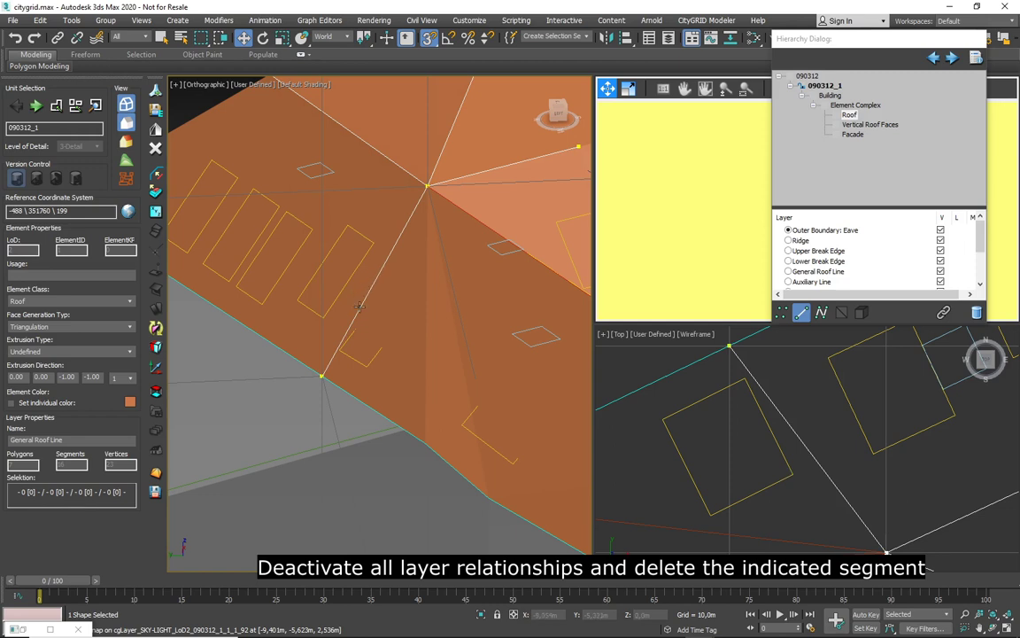
Triangulate the building again, check the warnings window and close it.
{"action": "left_click", "coordinate": [155, 476]}
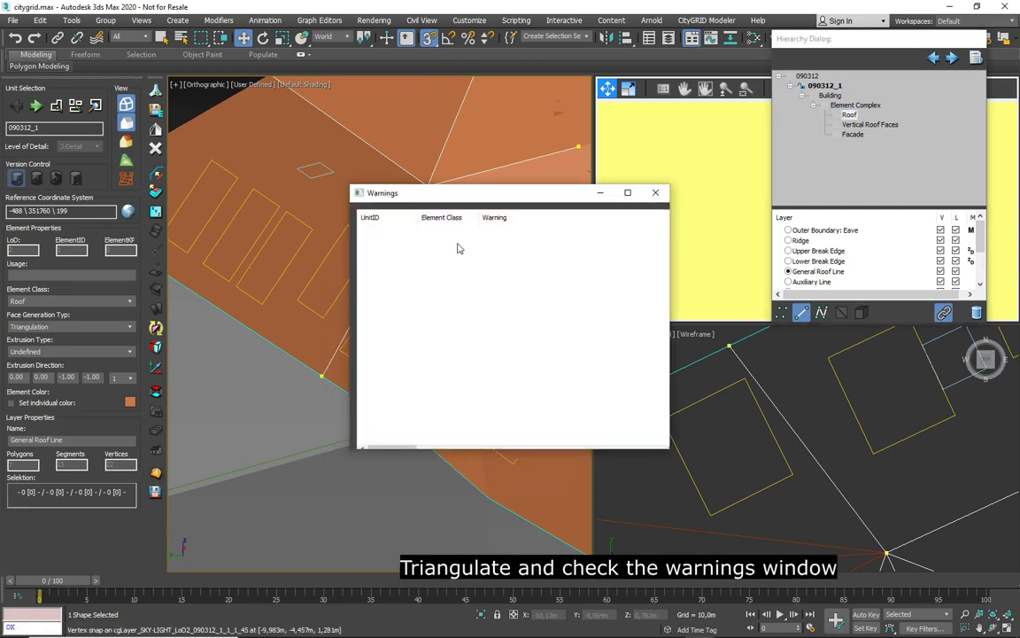
{"action": "left_click", "coordinate": [655, 192]}
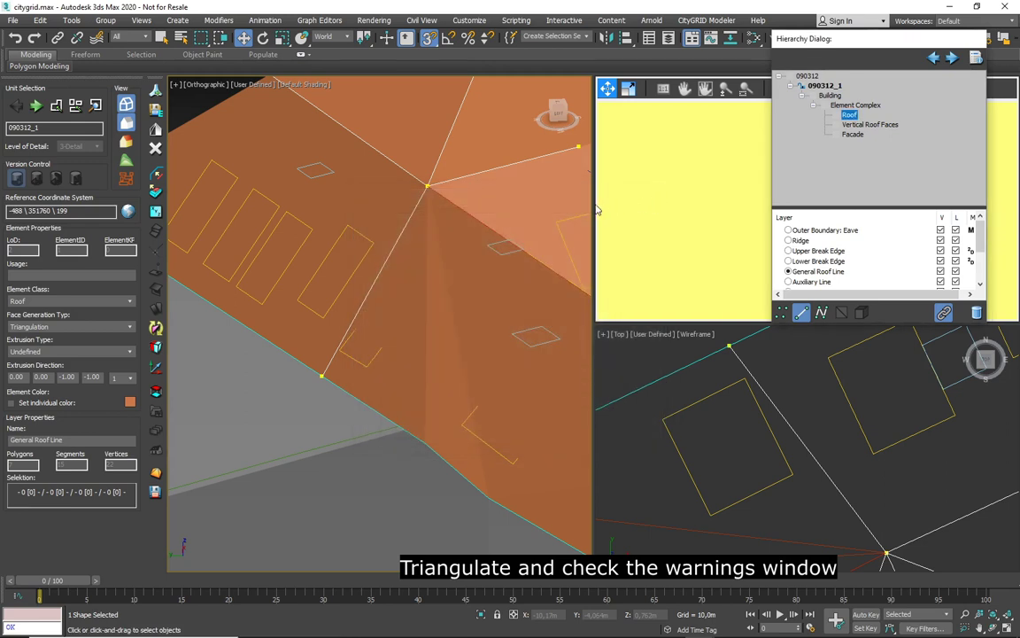
Switch to vertex selection and select the uppermost General Roof Line vertex at the messy junction on the opposite roof wing.
{"action": "scroll", "coordinate": [364, 346], "scroll_direction": "down", "scroll_amount": 6}
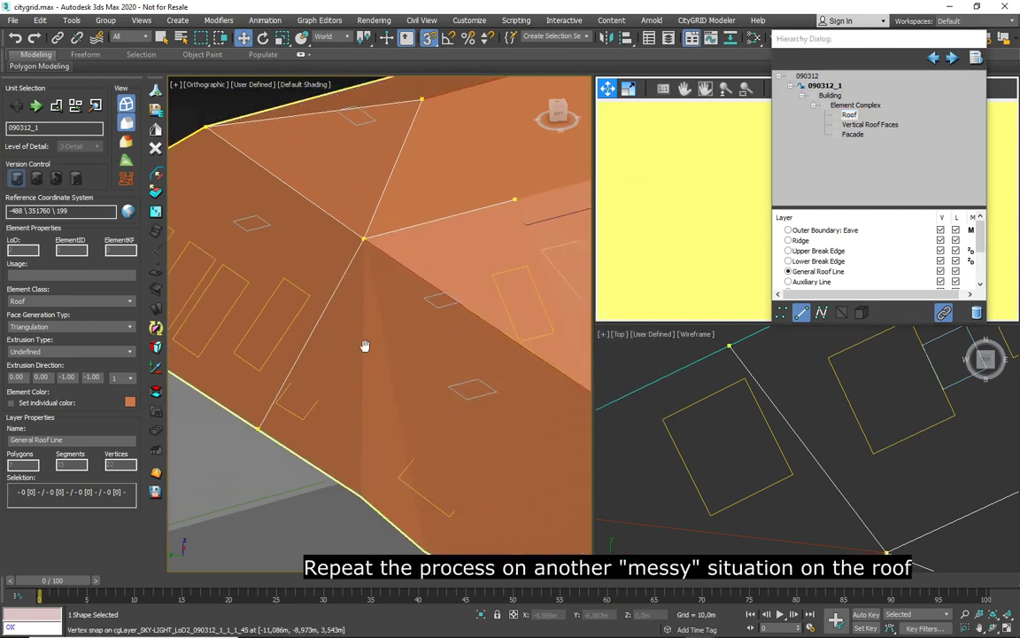
{"action": "middle_click_drag", "start_coordinate": [342, 371], "coordinate": [315, 387], "text": "alt"}
{"action": "scroll", "coordinate": [315, 387], "scroll_direction": "up", "scroll_amount": 4}
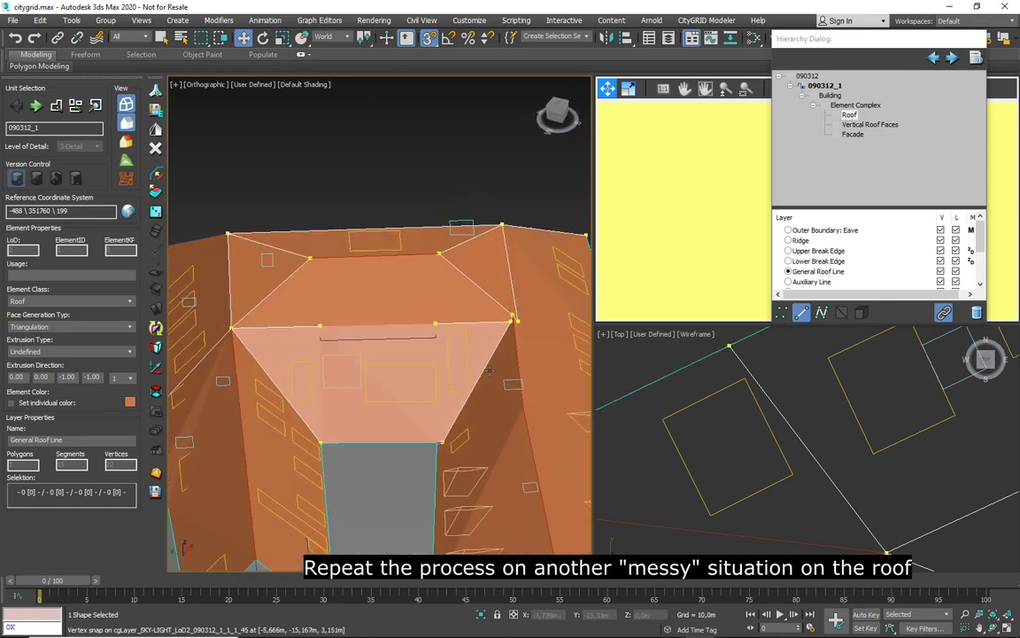
{"action": "scroll", "coordinate": [522, 323], "scroll_direction": "up", "scroll_amount": 3}
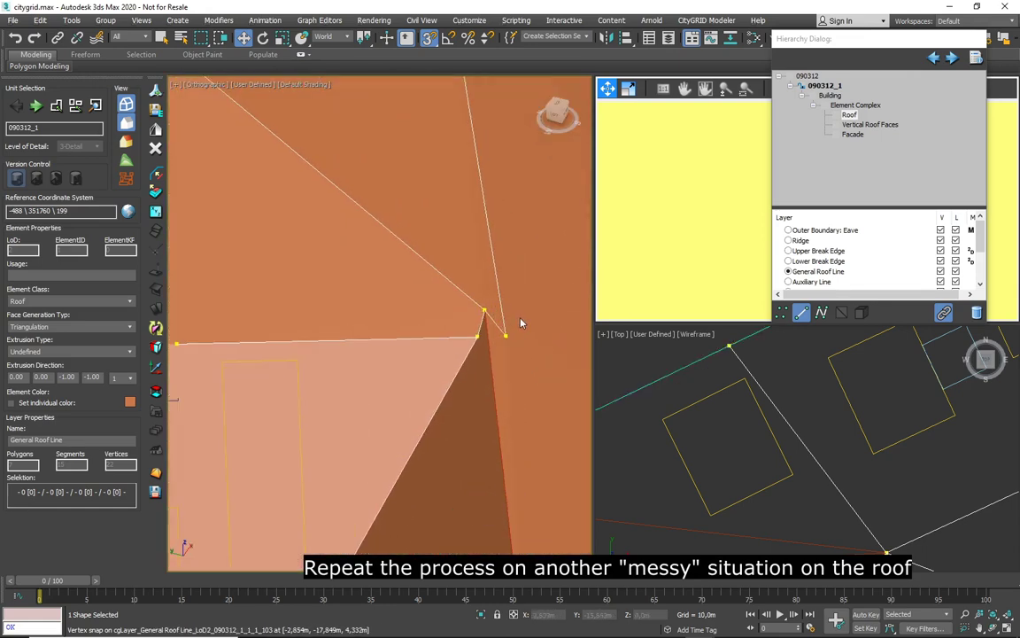
{"action": "left_click", "coordinate": [485, 309]}
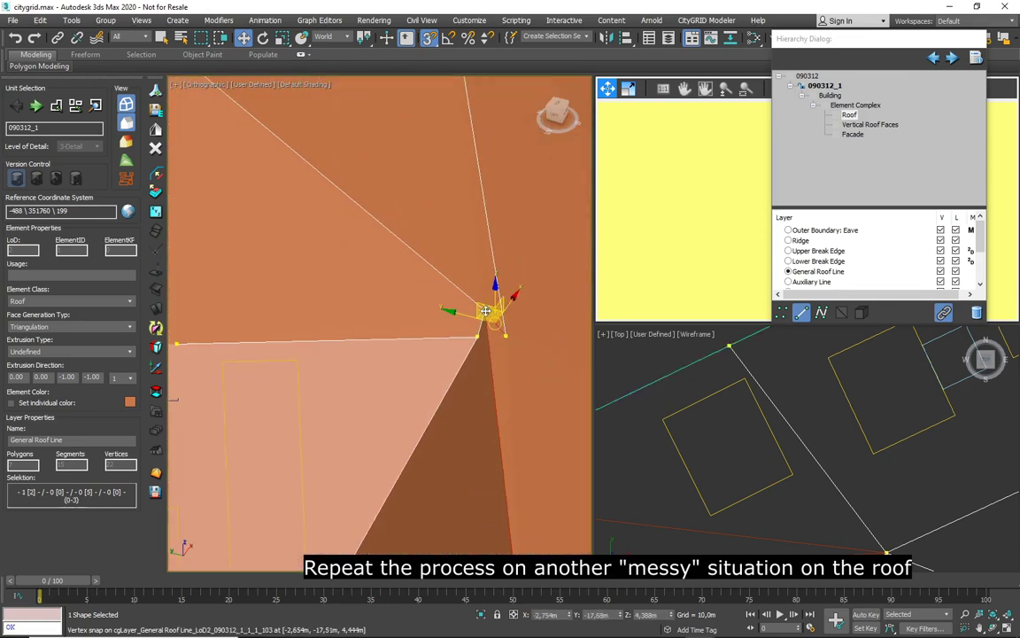
{"action": "left_click", "coordinate": [783, 313]}
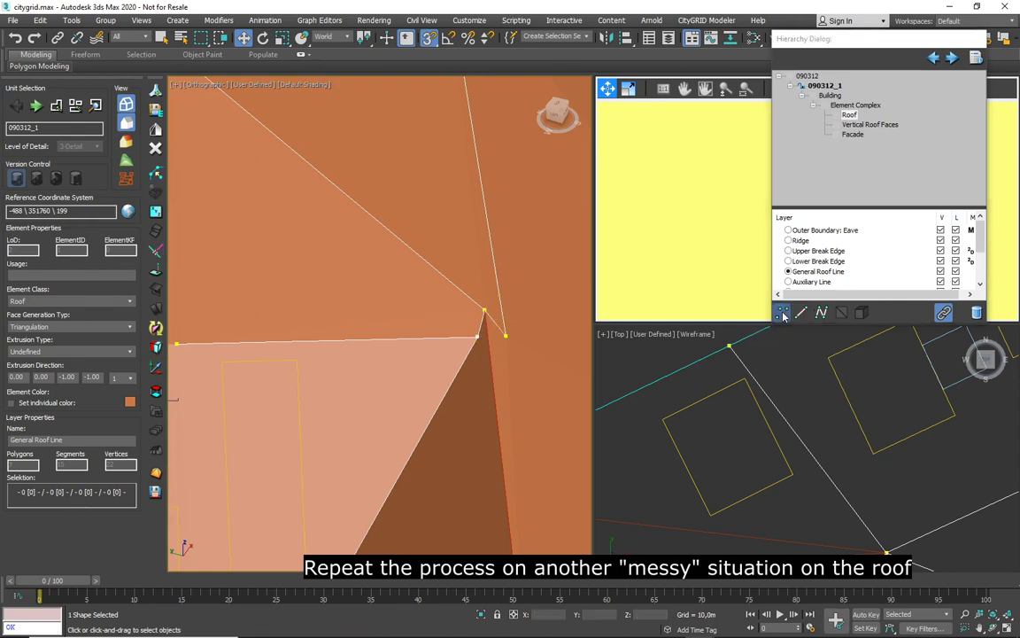
{"action": "left_click", "coordinate": [484, 309]}
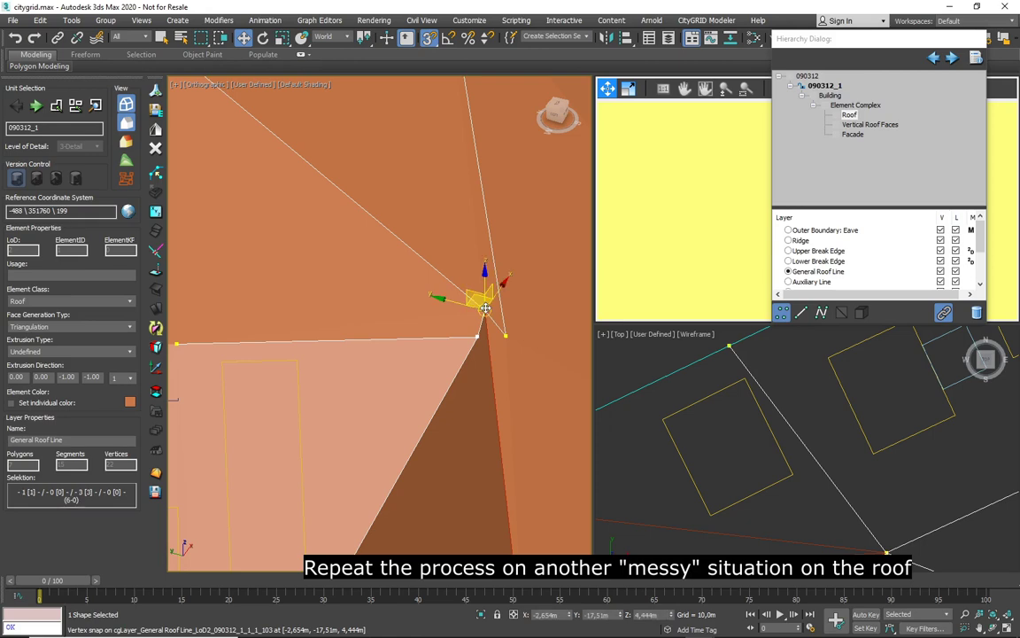
Snap the selected vertex and the remaining stray General Roof Line vertex onto the same neighbouring junction vertex.
{"action": "scroll", "coordinate": [510, 394], "scroll_direction": "down", "scroll_amount": 5}
{"action": "middle_click_drag", "start_coordinate": [510, 394], "coordinate": [485, 353], "text": "alt"}
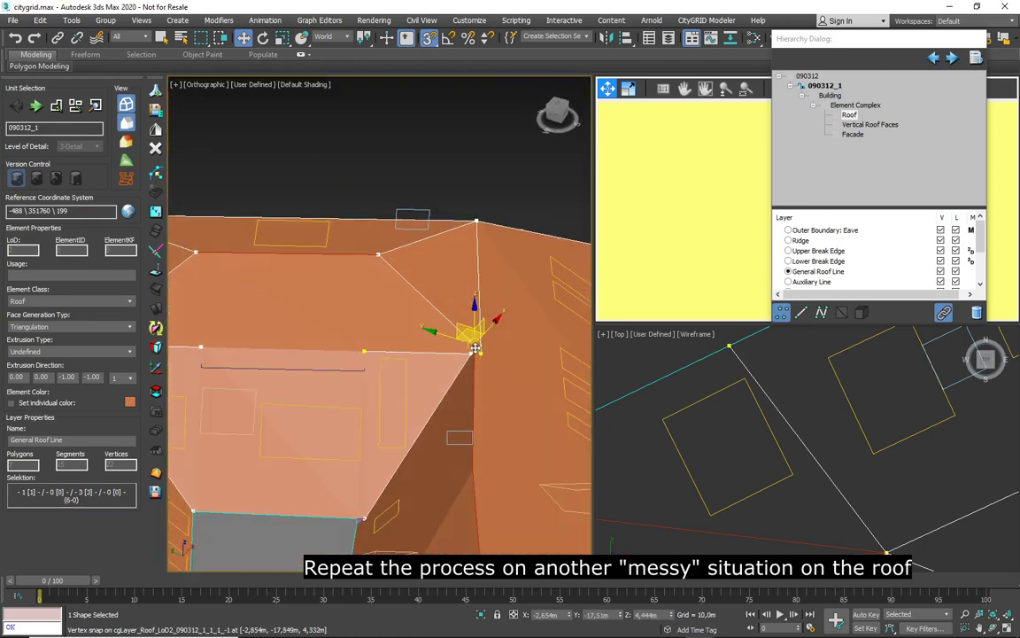
{"action": "left_click_drag", "start_coordinate": [475, 350], "coordinate": [482, 357]}
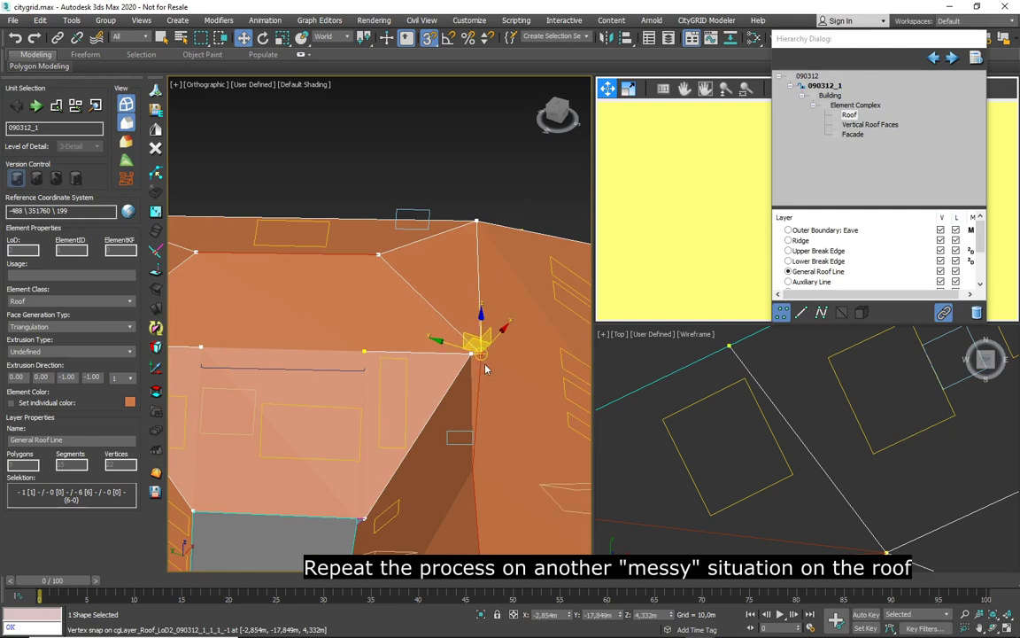
{"action": "scroll", "coordinate": [469, 363], "scroll_direction": "up", "scroll_amount": 4}
{"action": "mouse_move", "coordinate": [466, 350]}
{"action": "left_mouse_down"}
{"action": "mouse_move", "coordinate": [410, 348]}
{"action": "mouse_move", "coordinate": [406, 367]}
{"action": "mouse_move", "coordinate": [448, 352]}
{"action": "mouse_move", "coordinate": [470, 353]}
{"action": "mouse_move", "coordinate": [465, 363]}
{"action": "left_mouse_up"}
Triangulate the building with the second junction merged and inspect the roof around it.
{"action": "scroll", "coordinate": [455, 385], "scroll_direction": "down", "scroll_amount": 6}
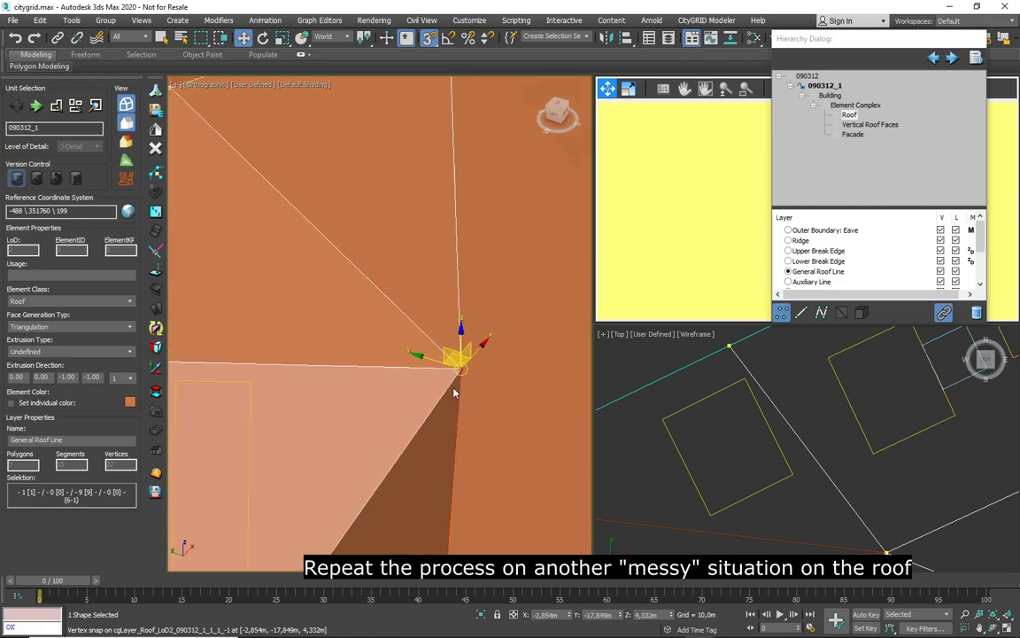
{"action": "middle_click_drag", "start_coordinate": [437, 449], "coordinate": [510, 493], "text": "alt"}
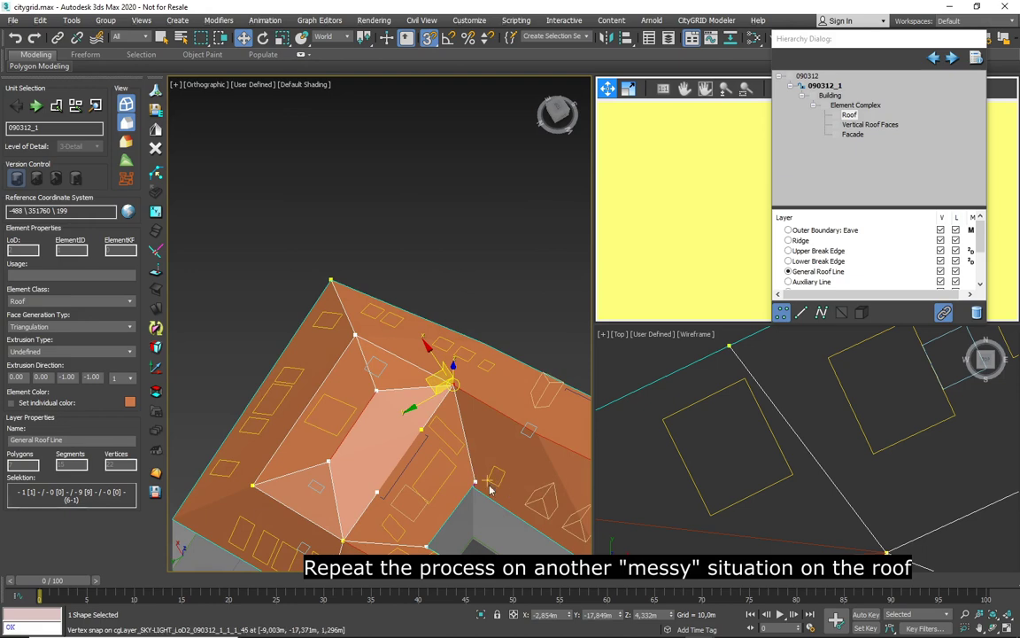
{"action": "left_click", "coordinate": [155, 474]}
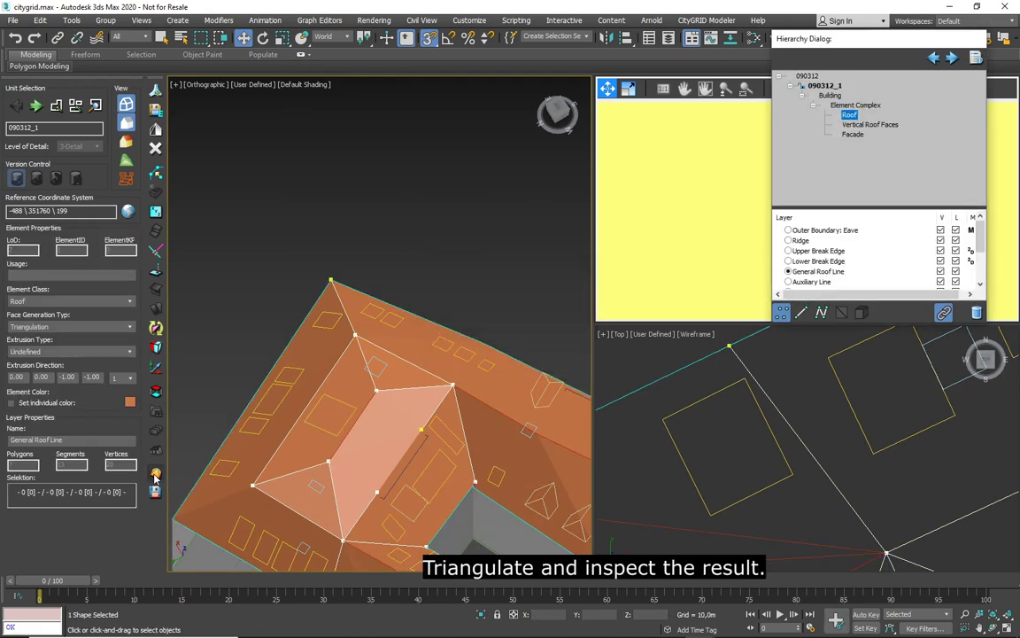
{"action": "scroll", "coordinate": [456, 387], "scroll_direction": "up", "scroll_amount": 6}
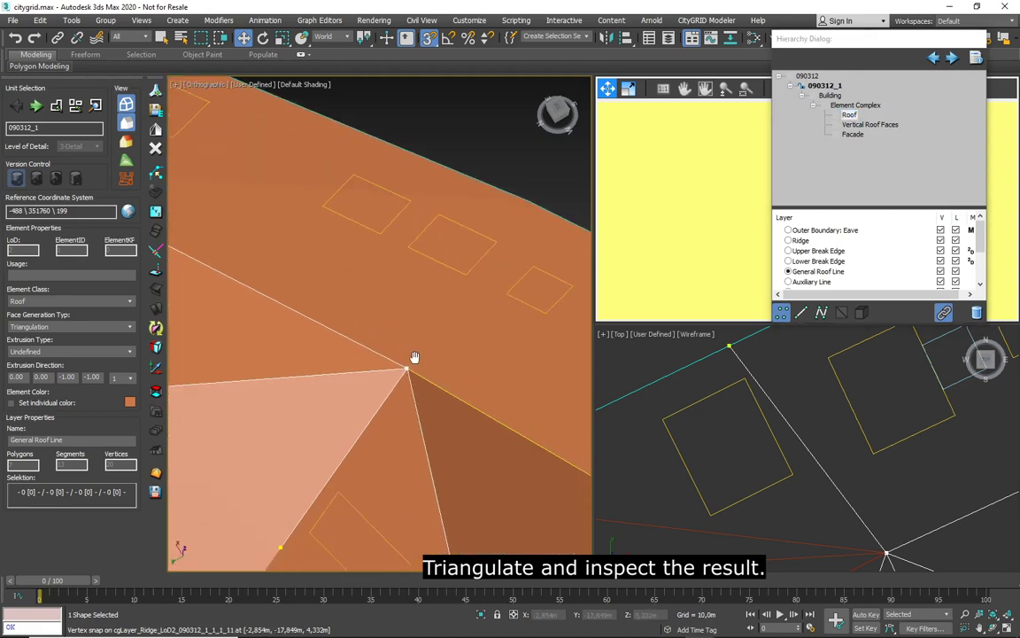
{"action": "scroll", "coordinate": [415, 357], "scroll_direction": "down", "scroll_amount": 5}
{"action": "middle_click_drag", "start_coordinate": [415, 357], "coordinate": [404, 331], "text": "alt"}
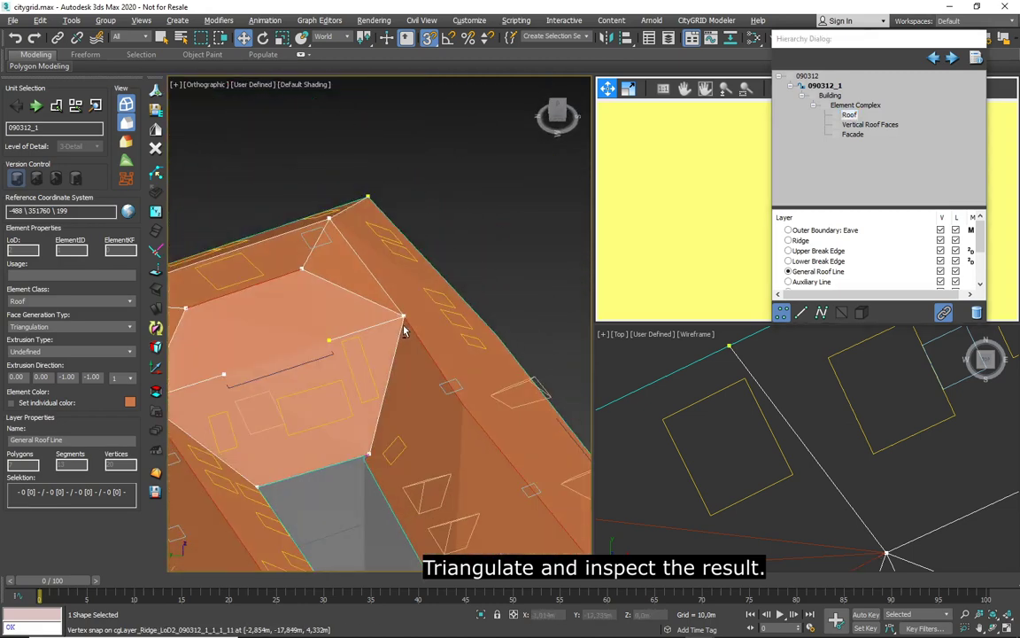
{"action": "scroll", "coordinate": [404, 326], "scroll_direction": "down", "scroll_amount": 2}
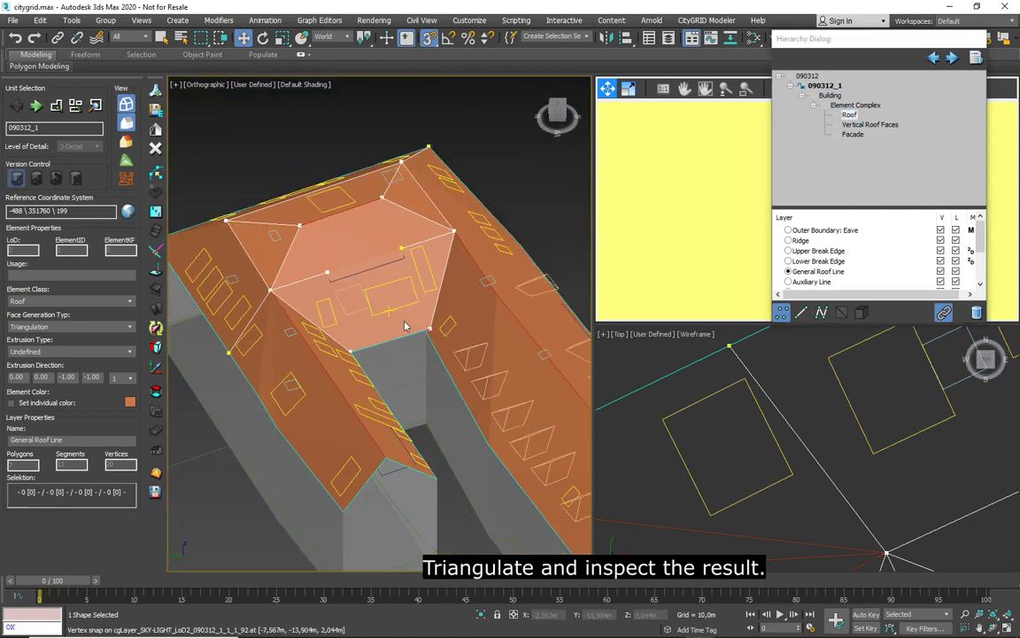